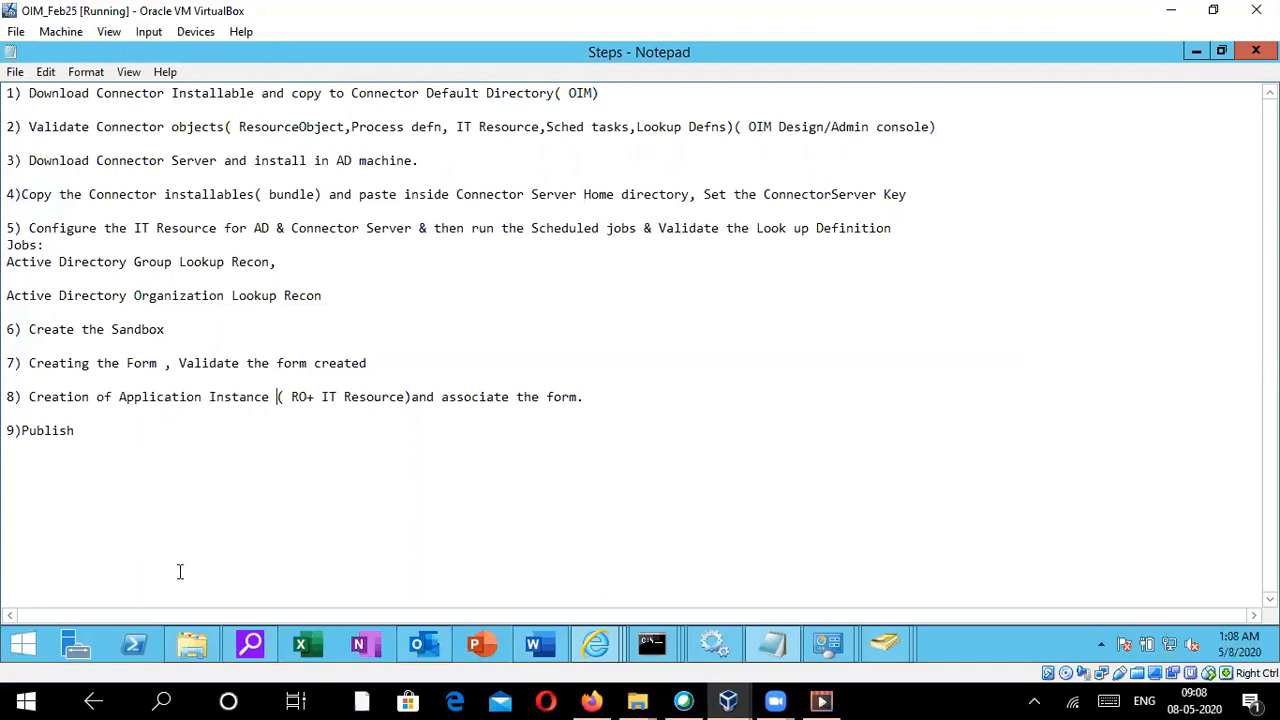
- Switch to the Identity System Administration browser window and dismiss the page-expired notice
mouse_move(596, 648)
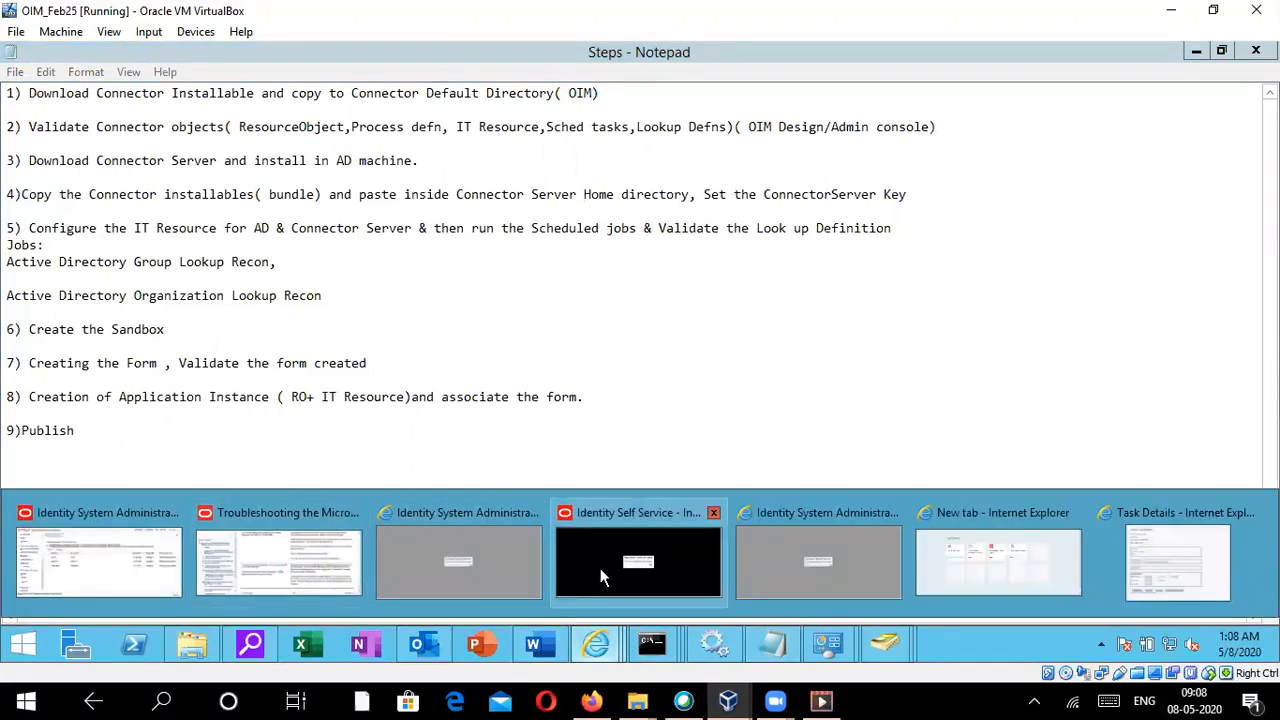
left_click(103, 504)
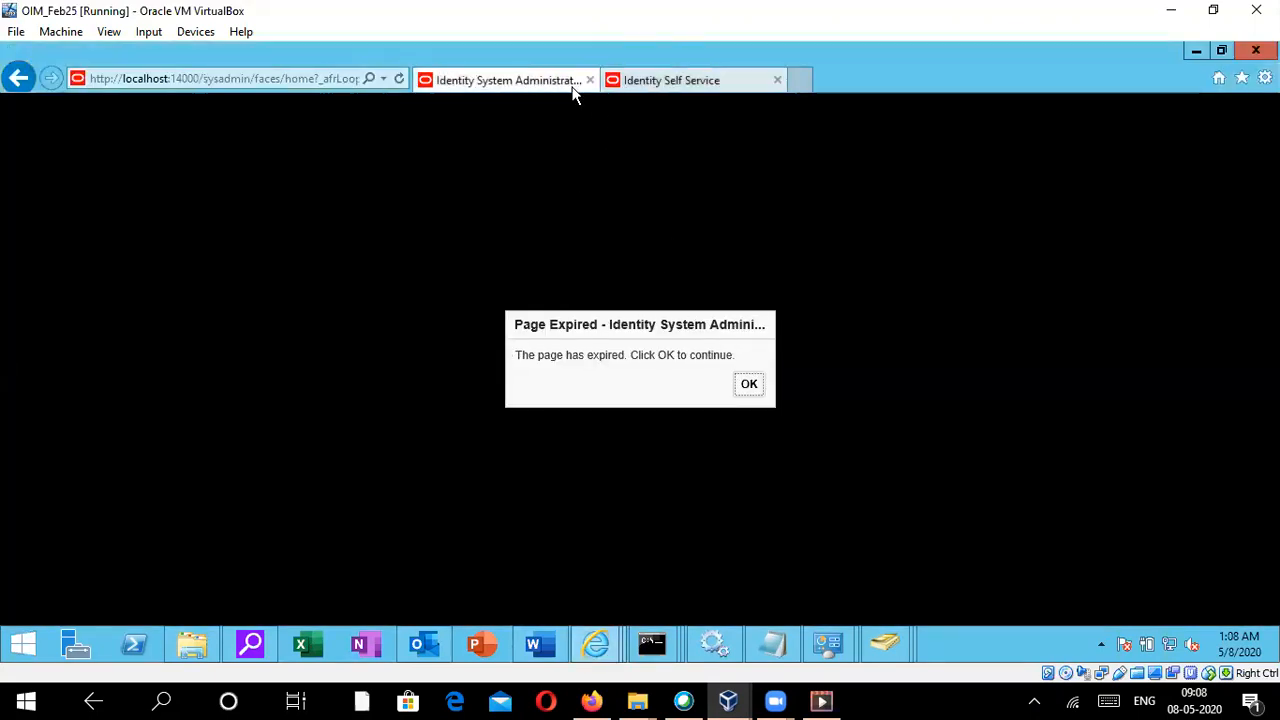
left_click(747, 394)
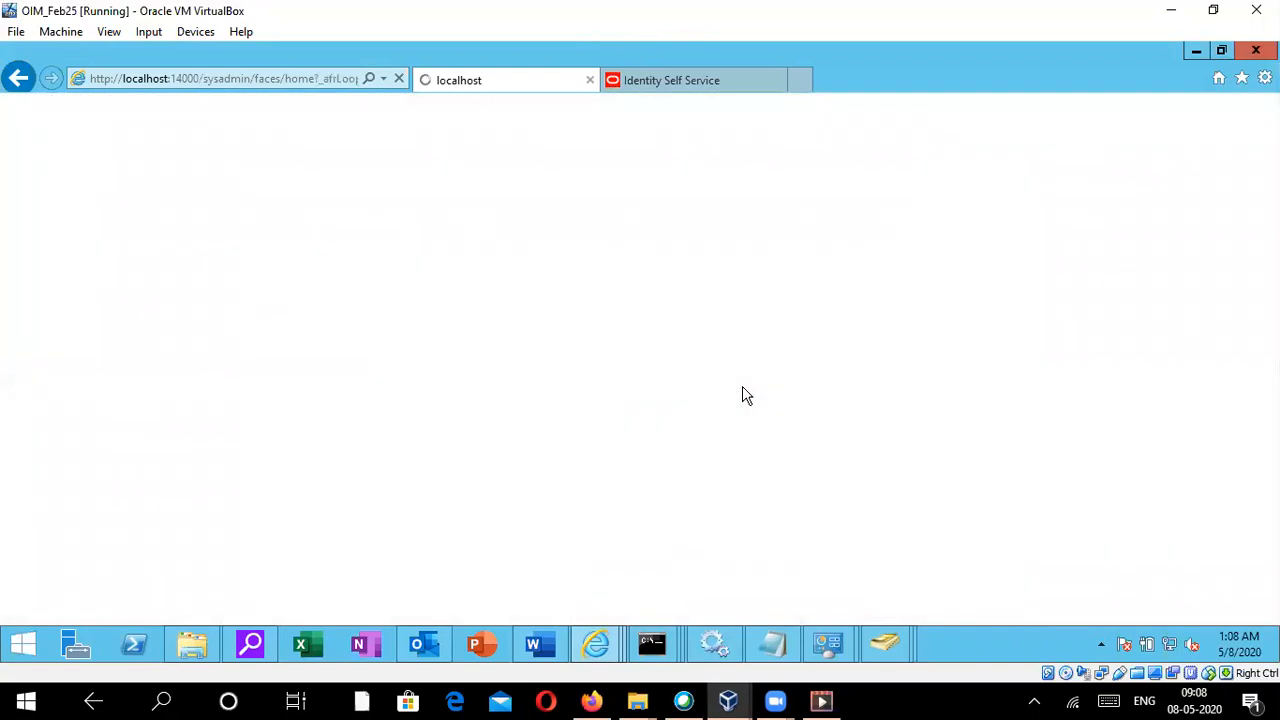
- Switch to the Identity Self Service tab, reload the expired page, and open Users management
left_click(702, 80)
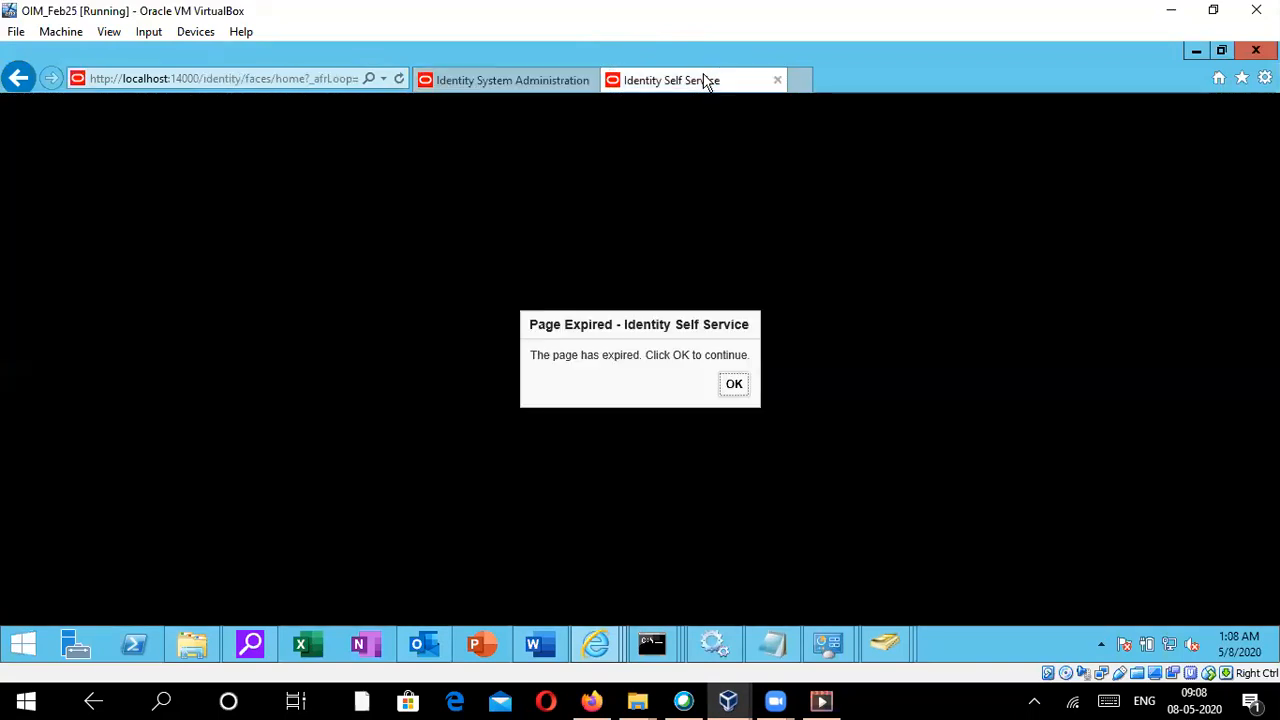
left_click(736, 384)
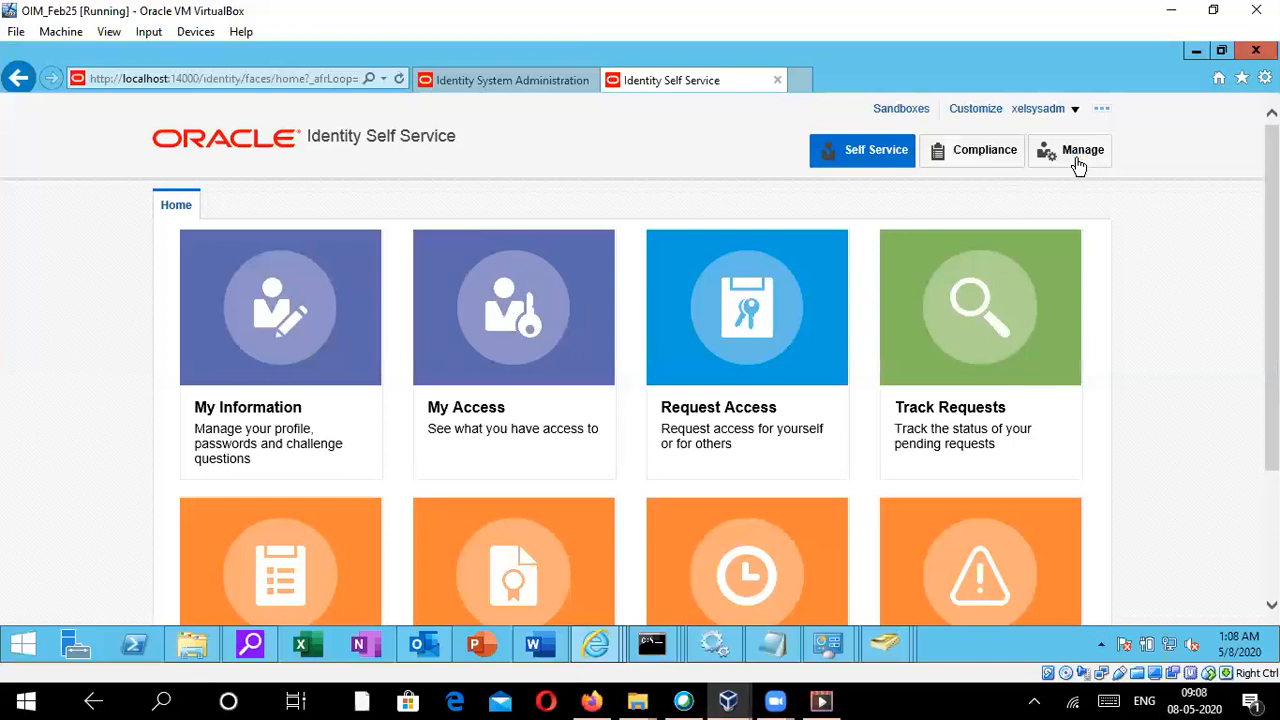
left_click(1078, 165)
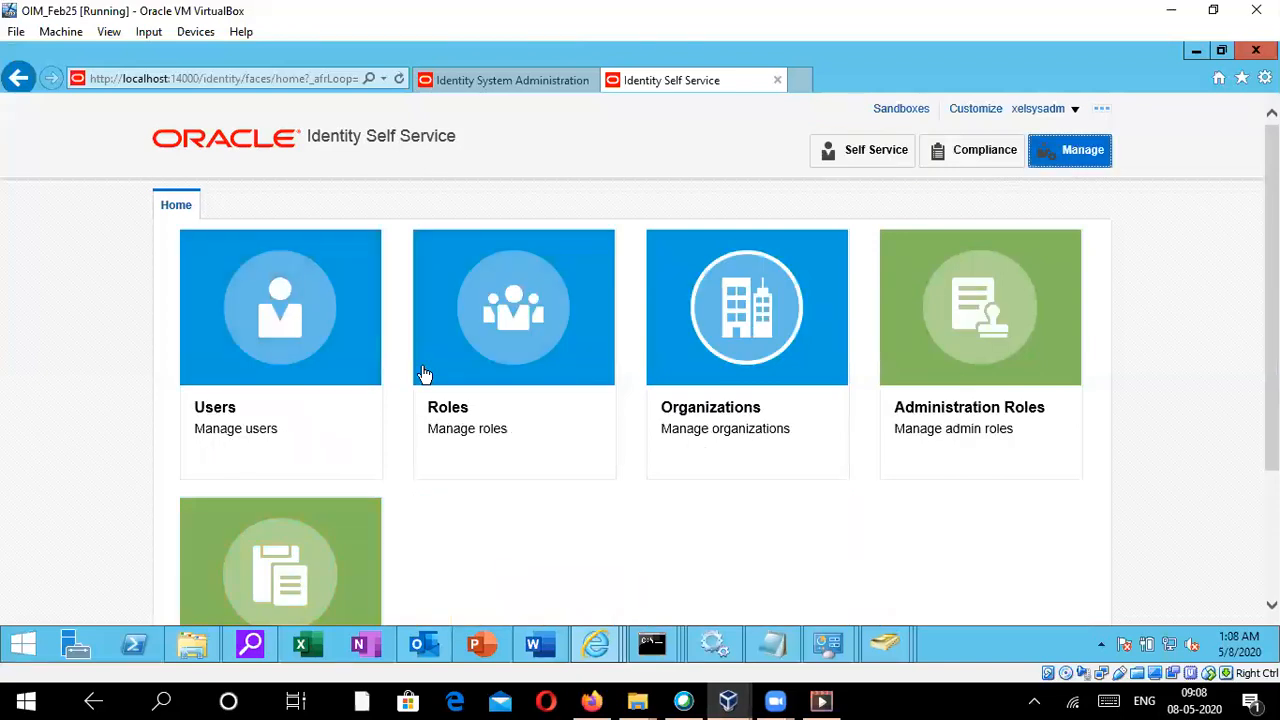
left_click(232, 315)
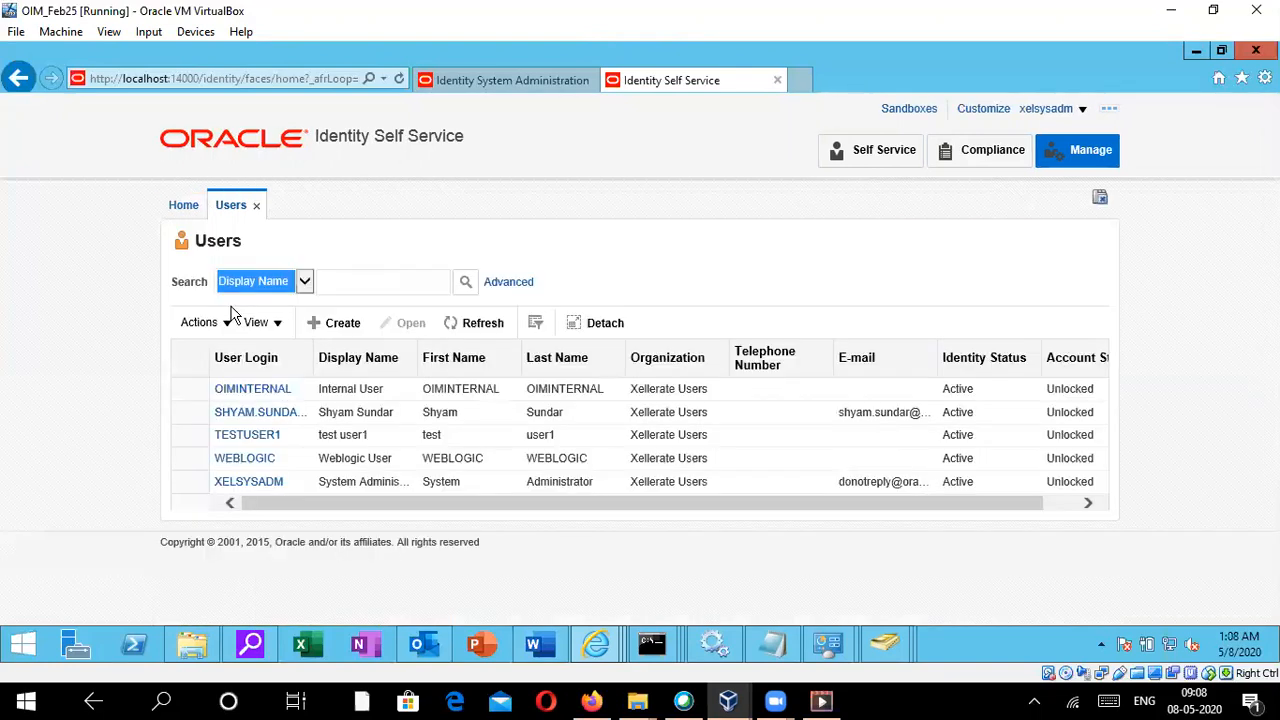
- Open the second user's details and view the resource history of the AD User account
left_click(241, 416)
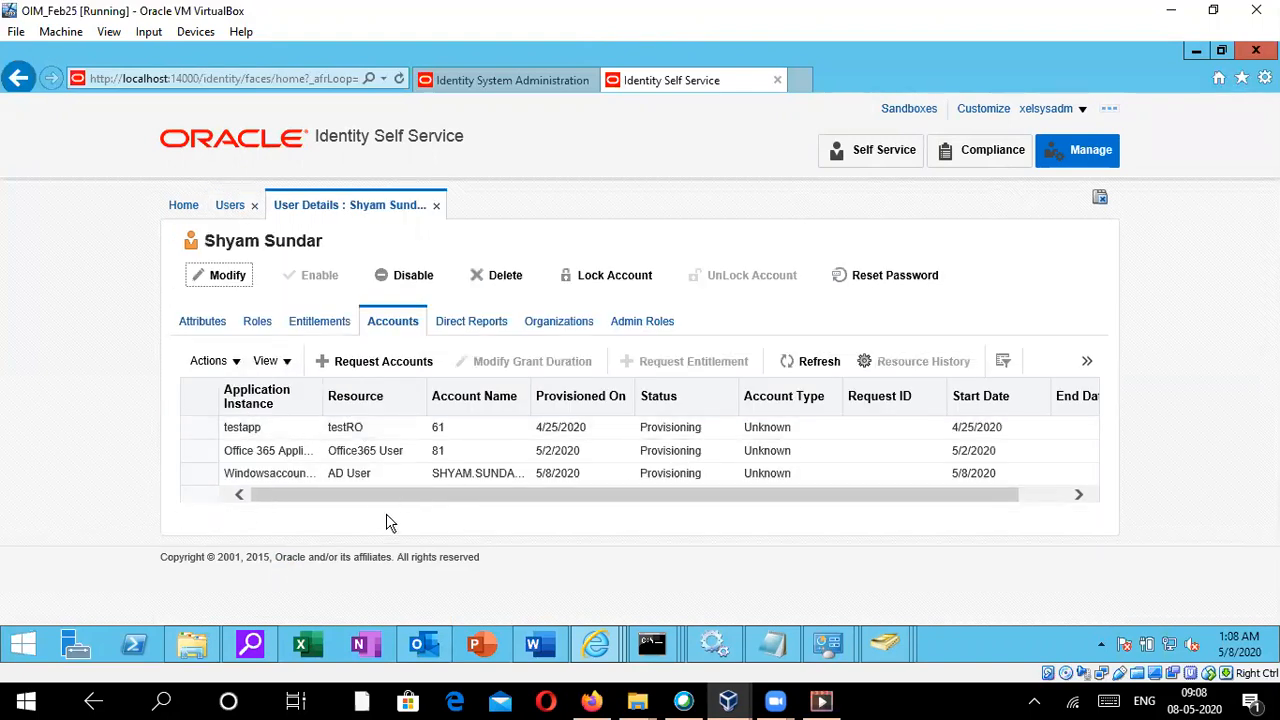
left_click(190, 476)
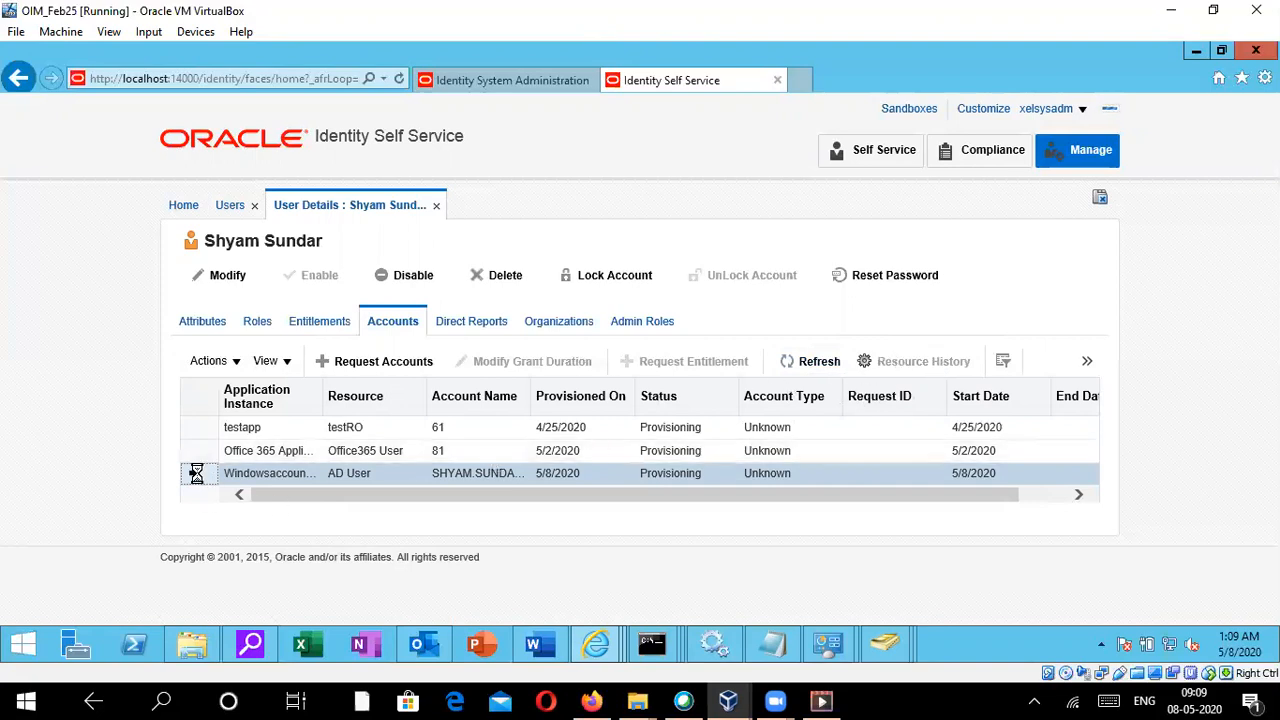
left_click(1041, 362)
left_click(986, 556)
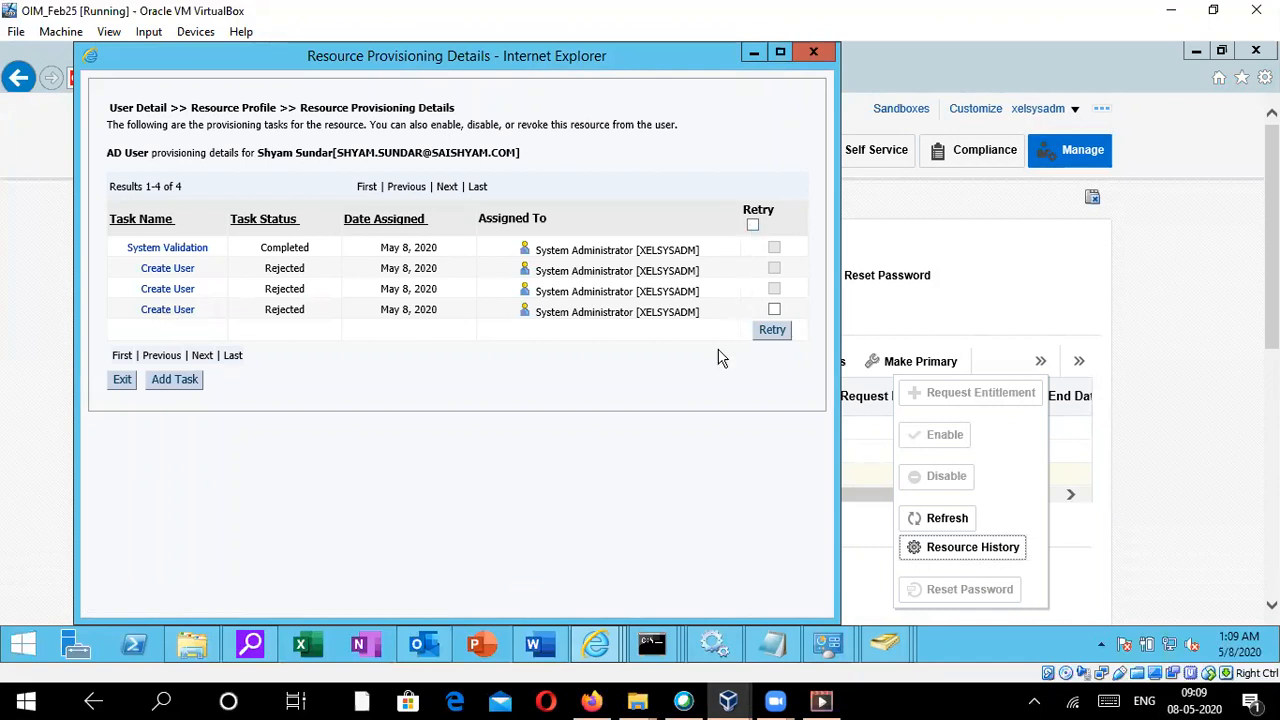
- Bring the server console window forward, move it aside, and return to the provisioning details
left_click(653, 644)
left_click(838, 570)
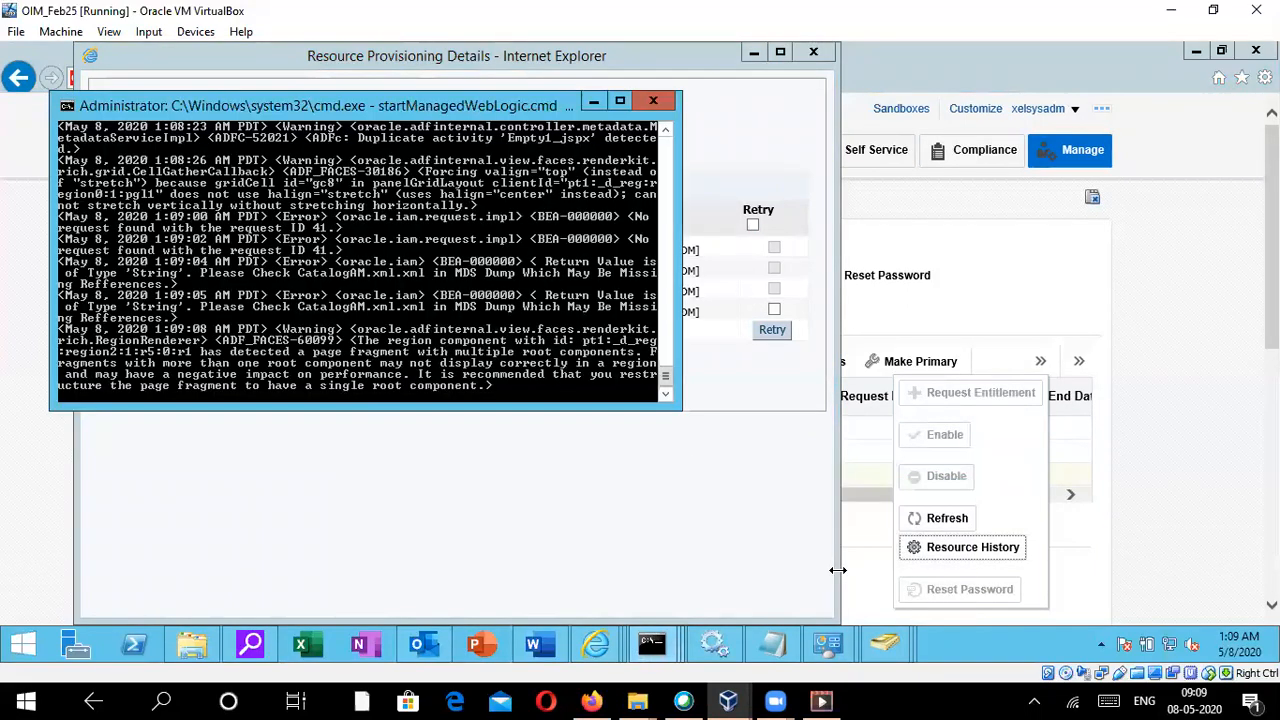
left_click_drag(523, 99, 1131, 90)
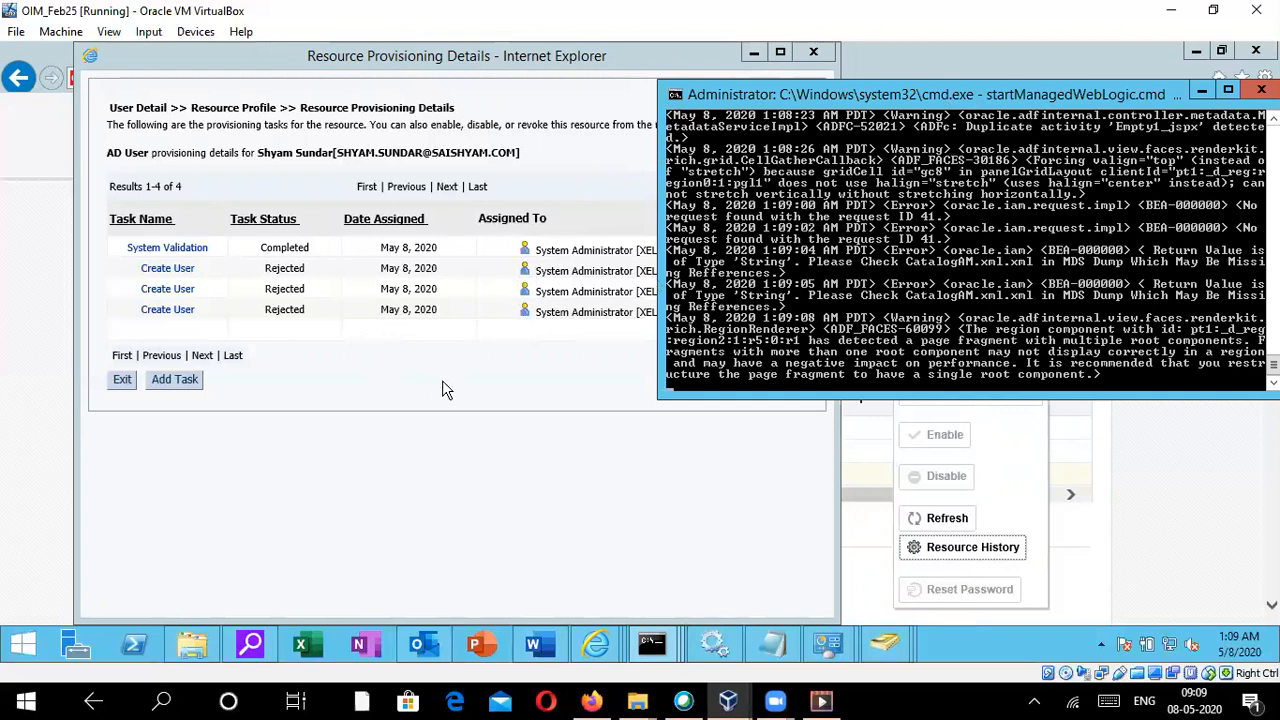
left_click(605, 510)
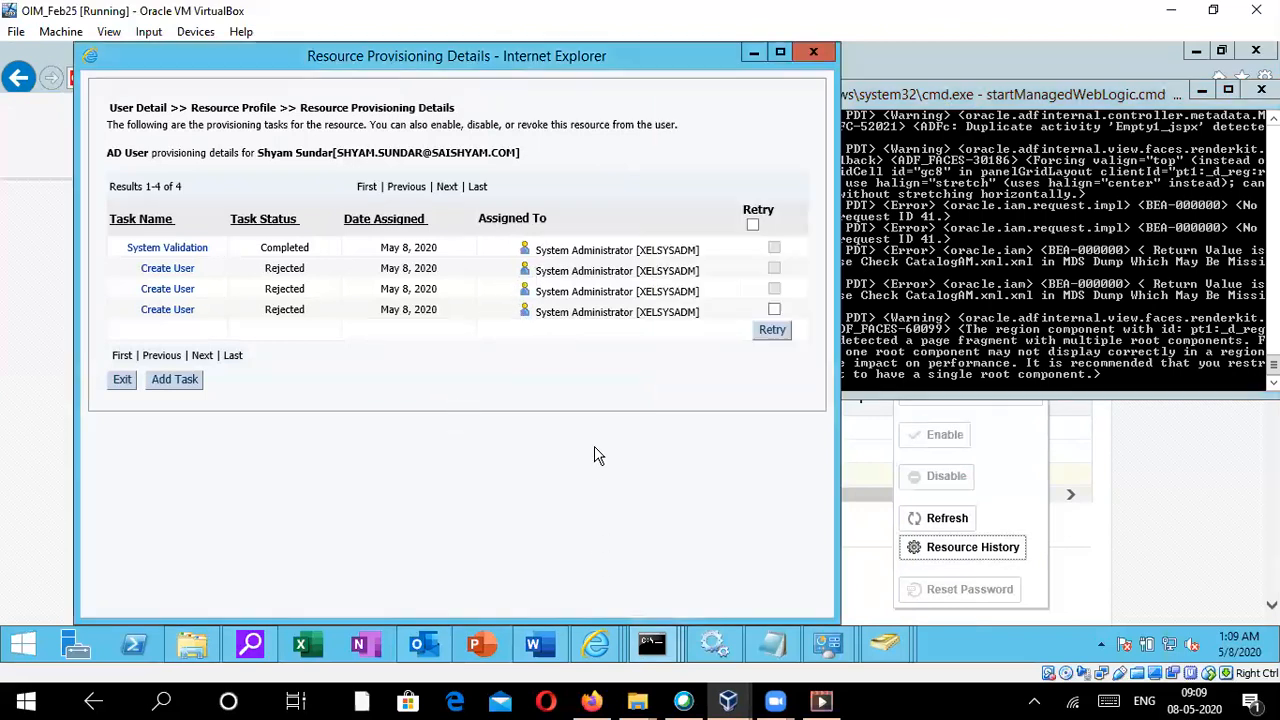
- Retry the last rejected Create User task and confirm the retry
left_click(774, 310)
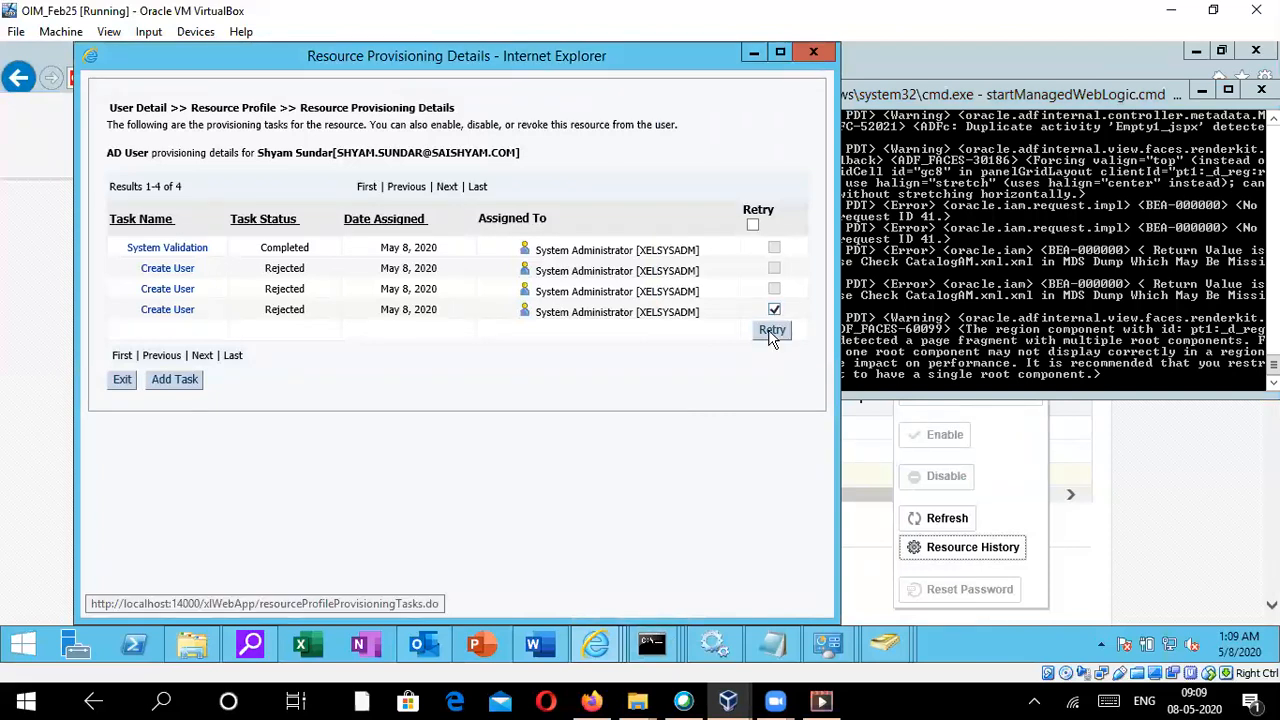
left_click(772, 335)
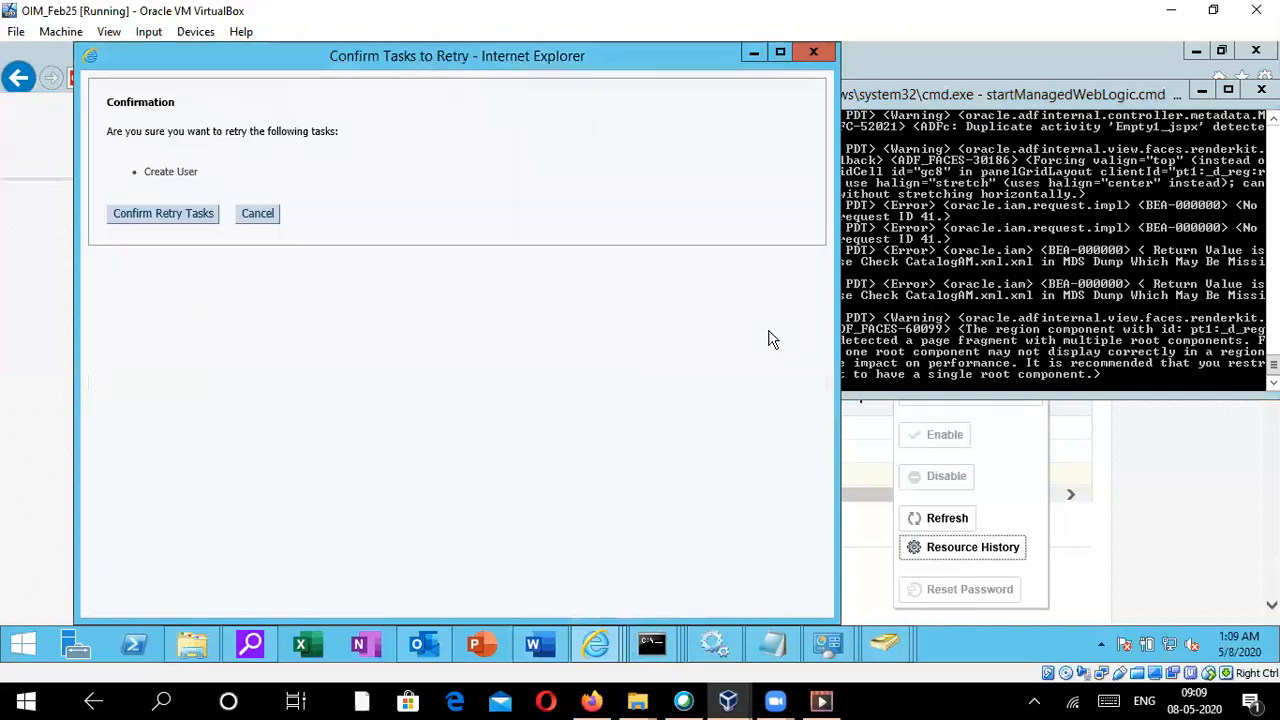
left_click(170, 219)
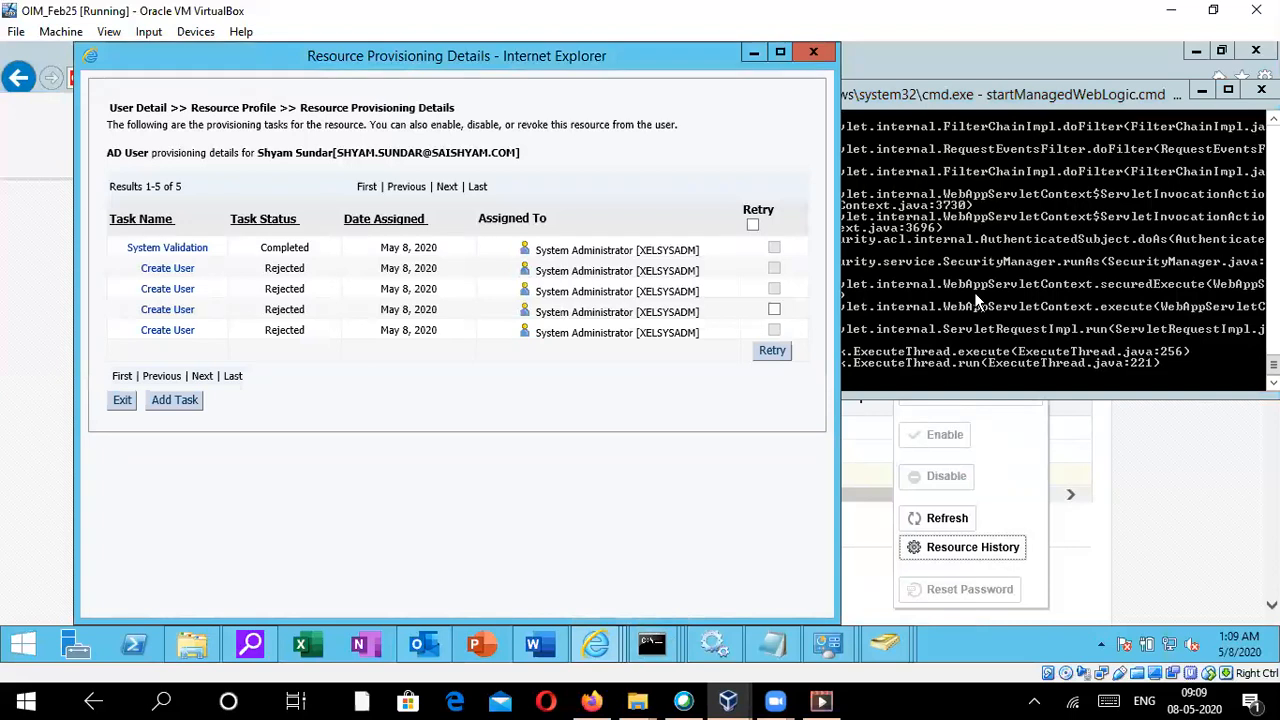
- Compare the server console's Create User error with the device-not-functioning entry in the troubleshooting guide
left_click_drag(1110, 103, 876, 103)
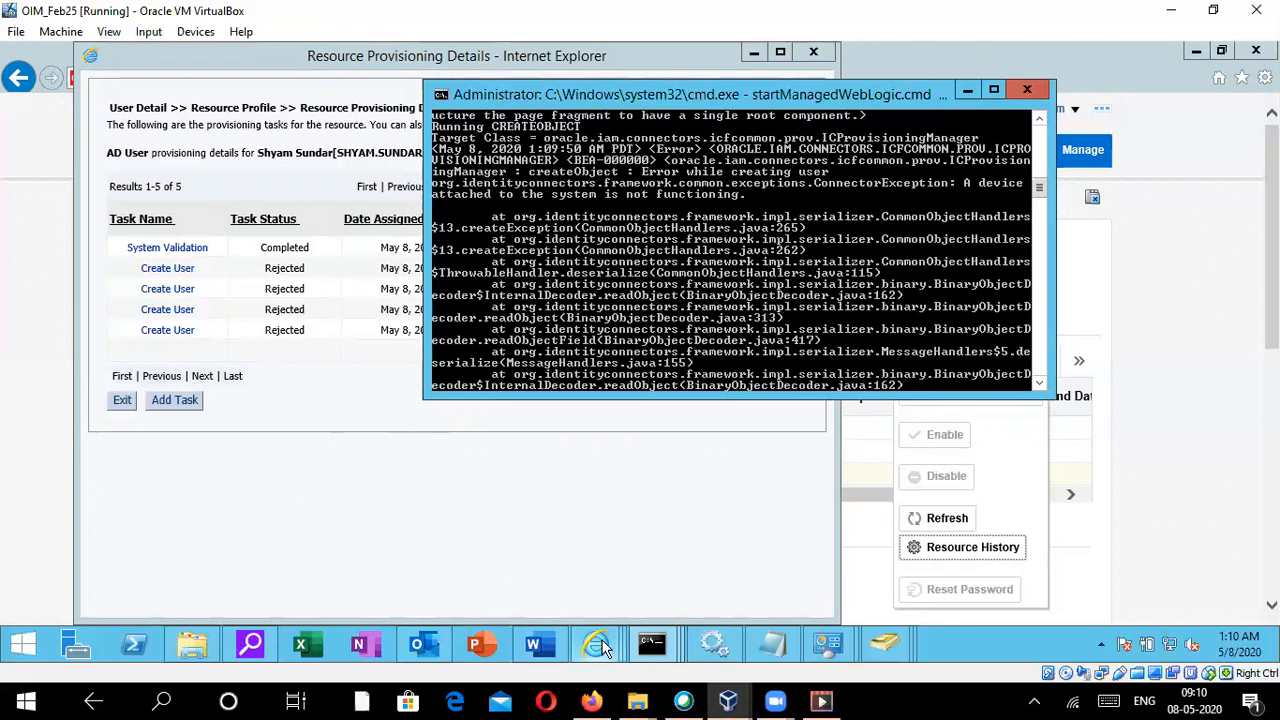
mouse_move(599, 645)
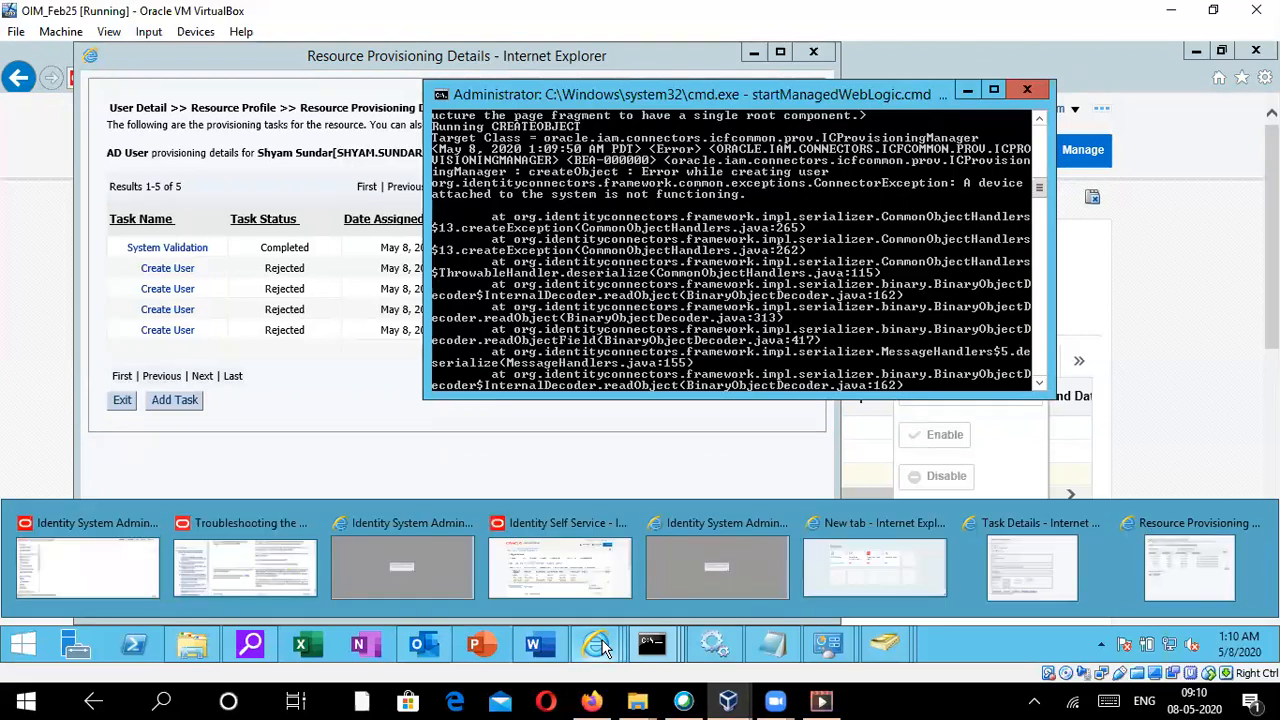
left_click(268, 570)
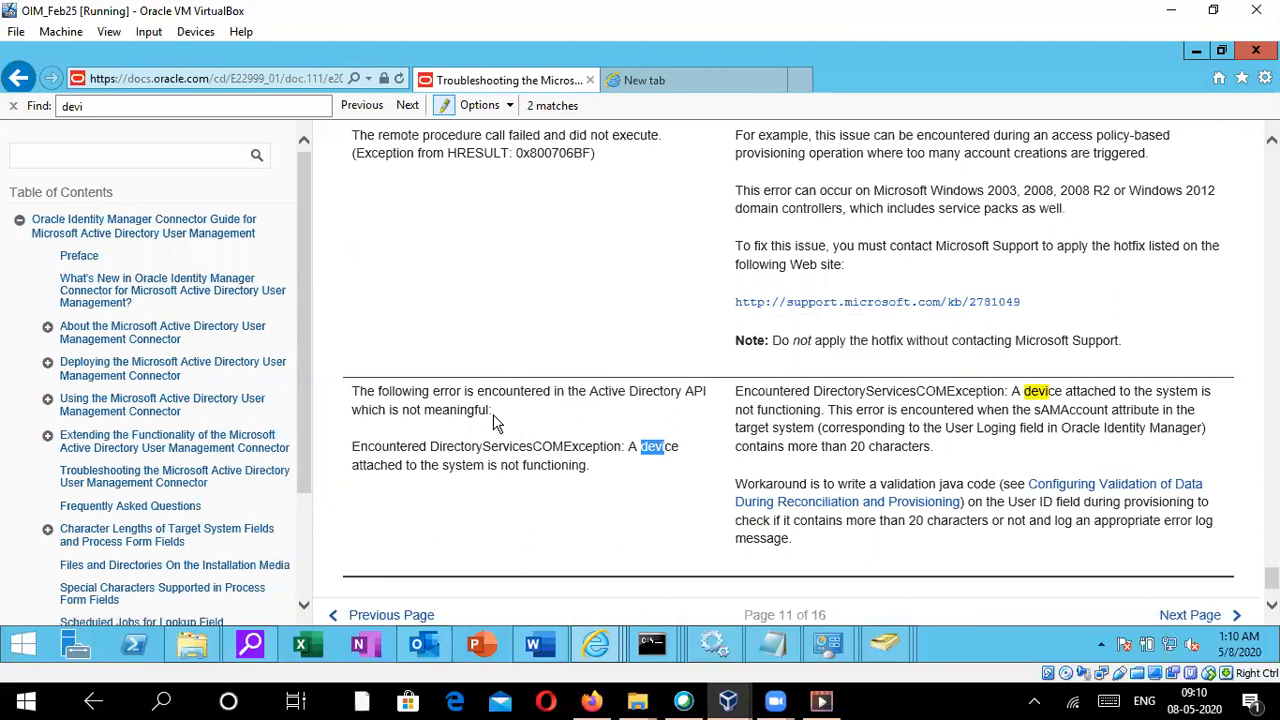
left_click(593, 470)
left_click_drag(593, 470, 430, 449)
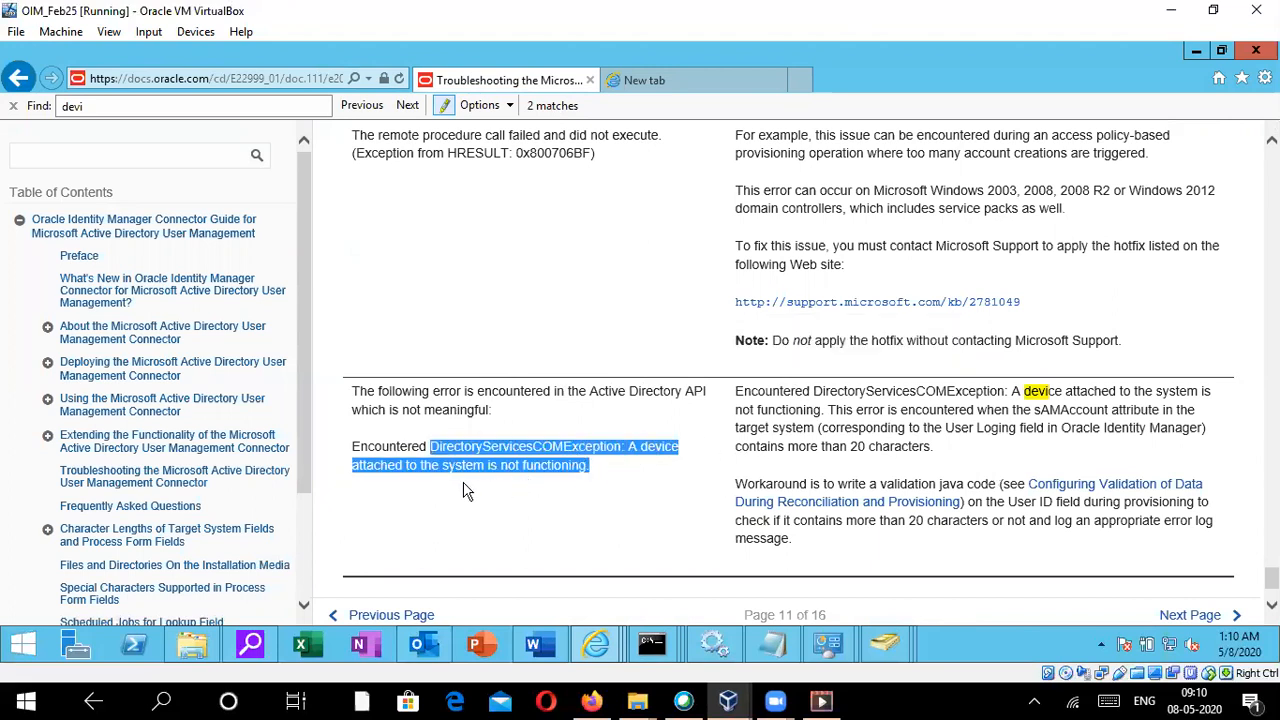
left_click(675, 638)
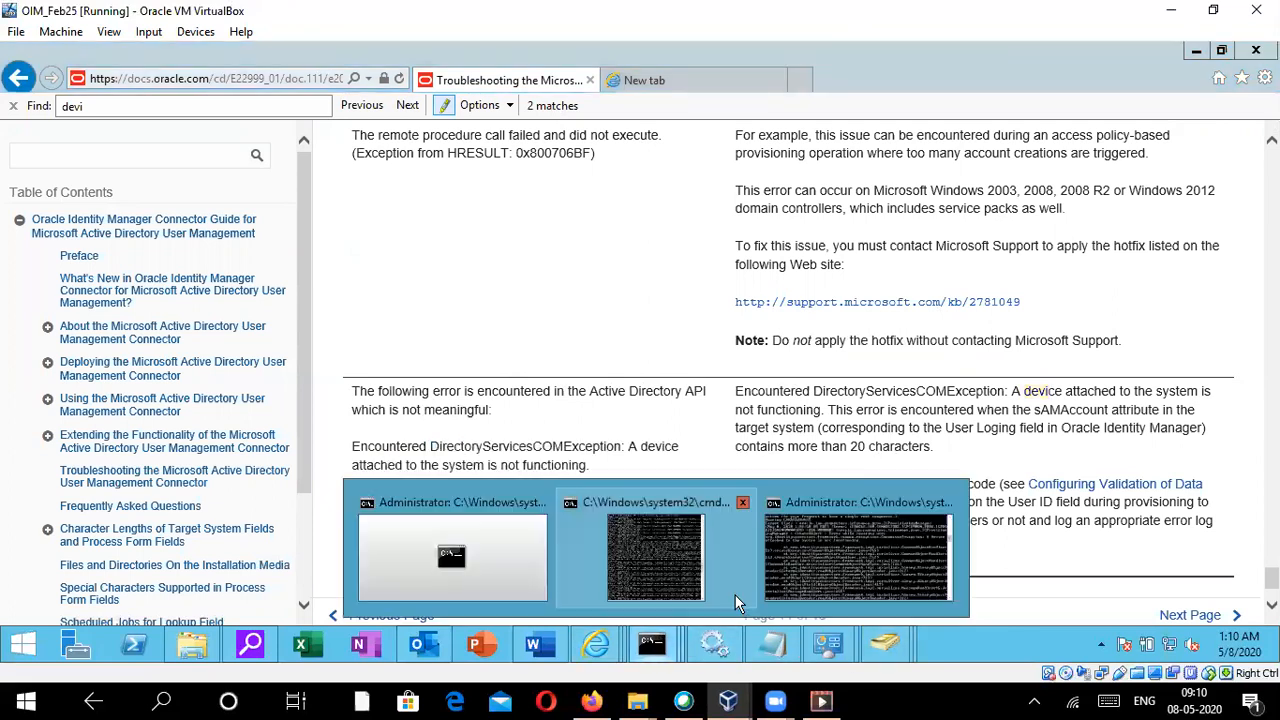
left_click(660, 545)
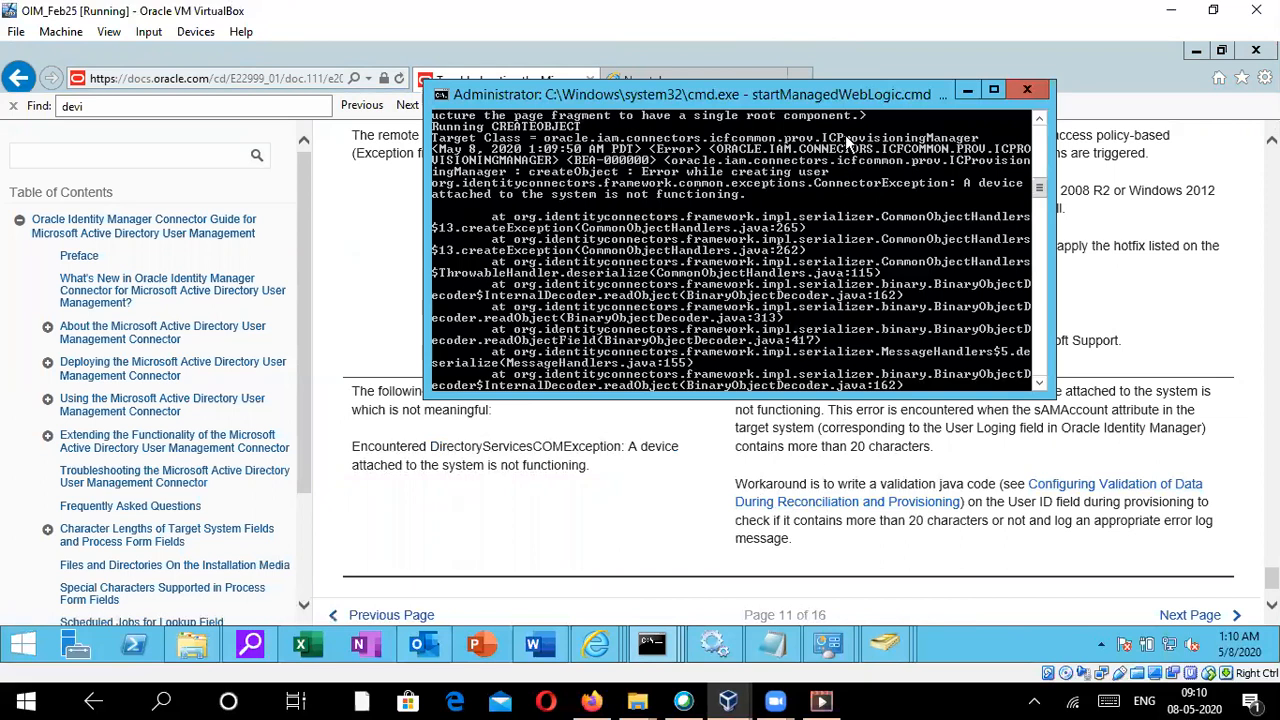
left_click_drag(858, 95, 727, 41)
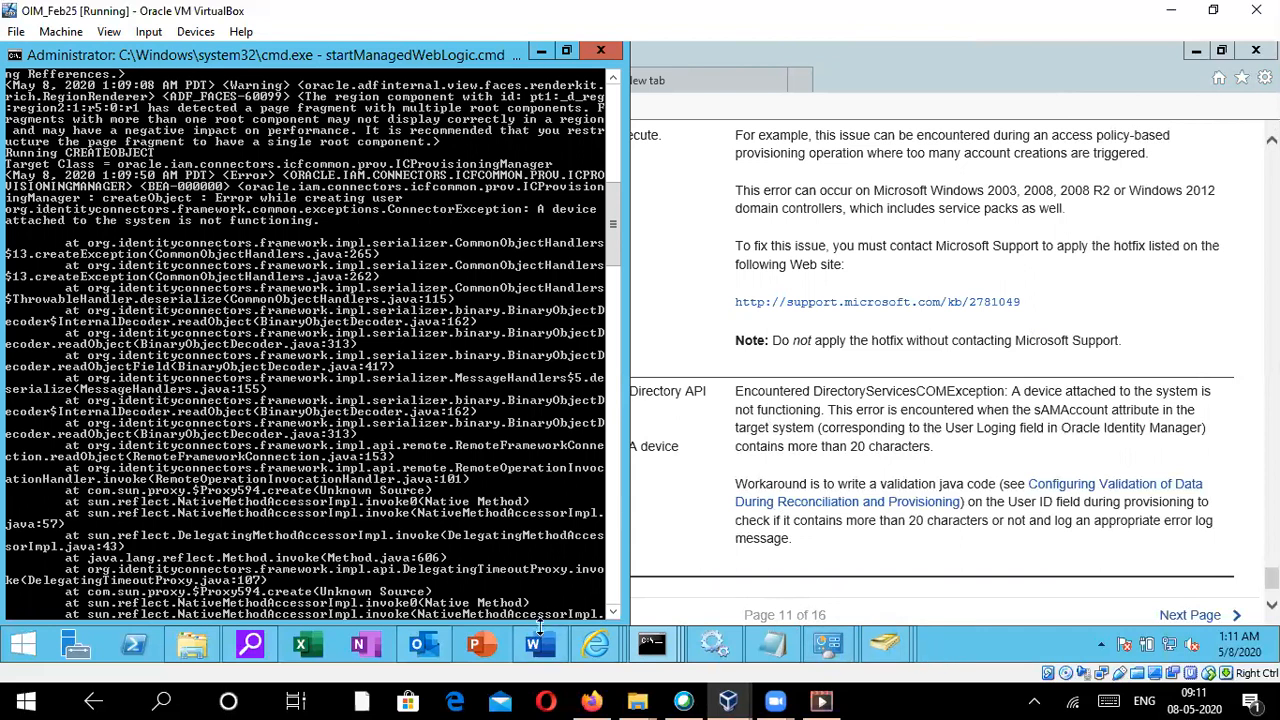
- Return to Identity Self Service and examine the user's attributes, including the user login
mouse_move(596, 645)
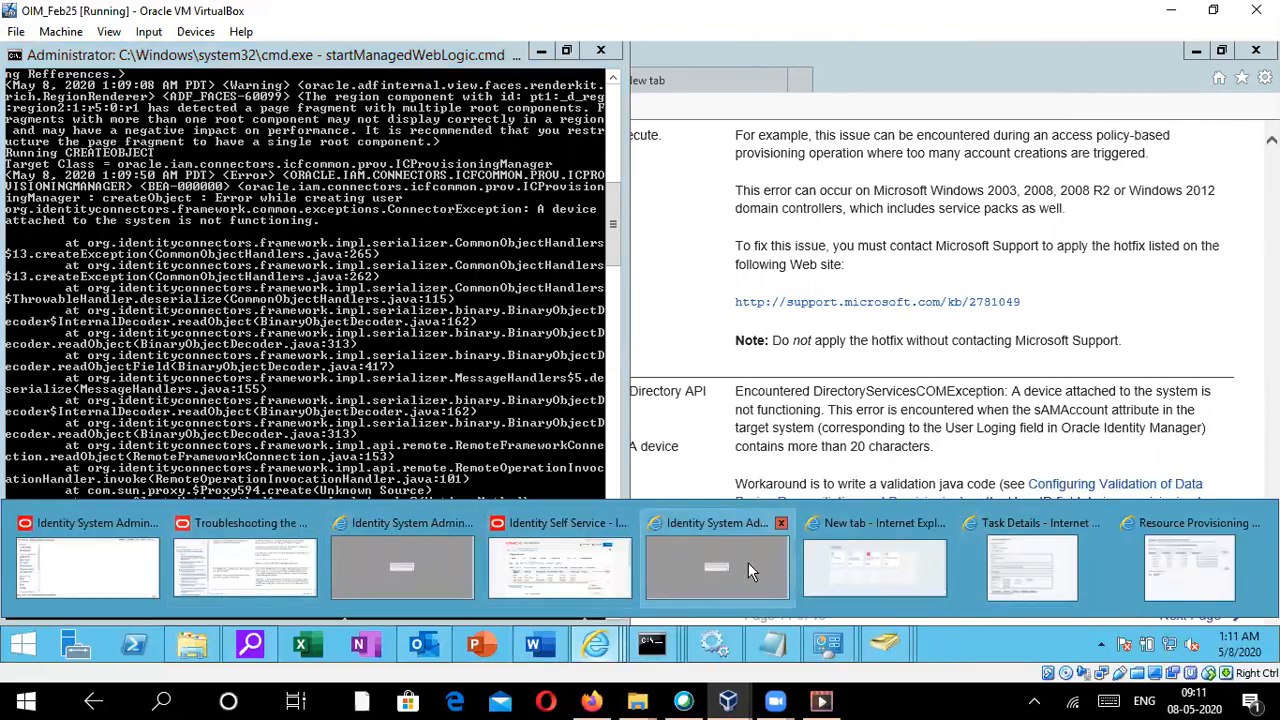
left_click(577, 558)
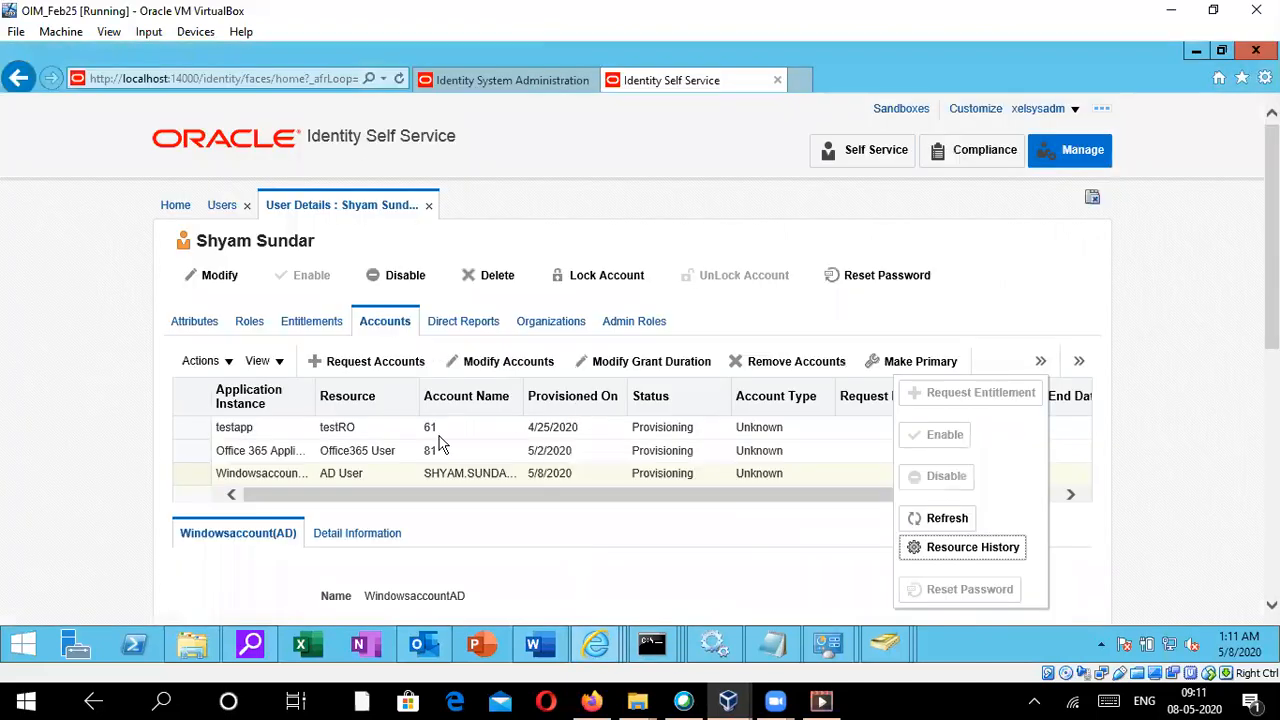
left_click(197, 324)
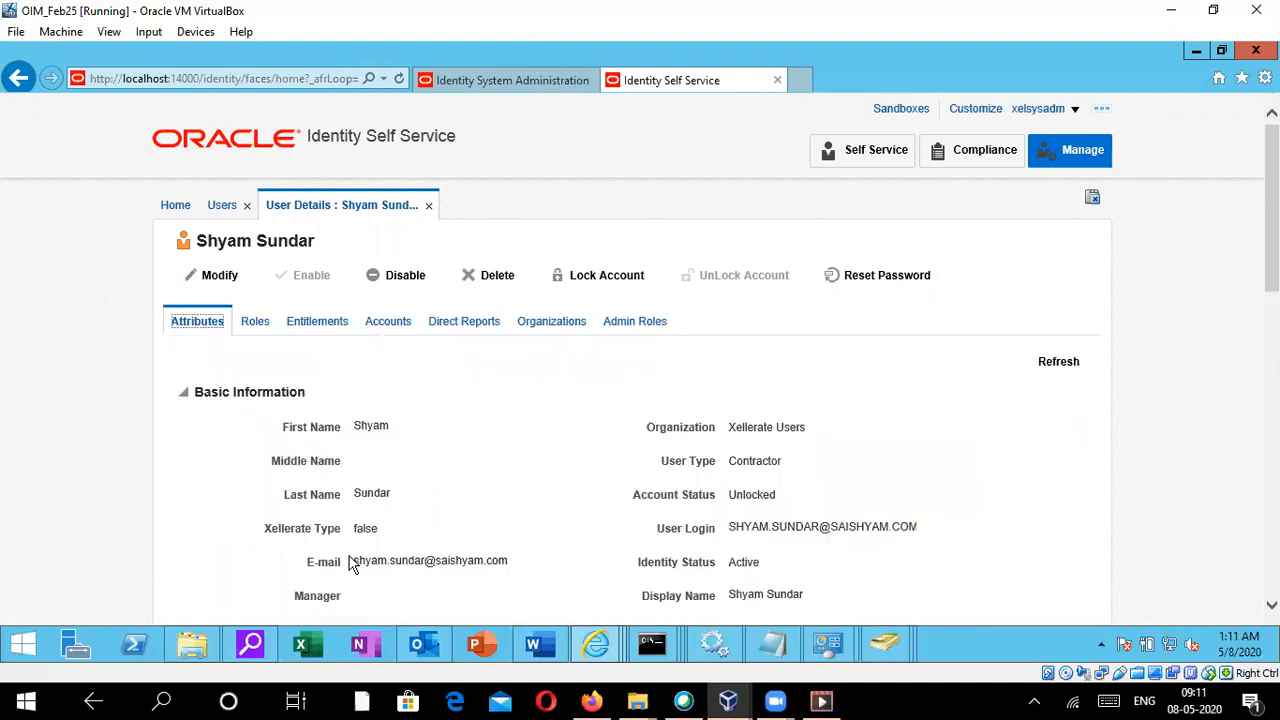
left_click_drag(733, 528, 923, 535)
left_click(785, 542)
scroll(511, 455, "down", 3)
scroll(668, 402, "up", 3)
- Start creating a new user with first name test and last name user2
left_click(221, 207)
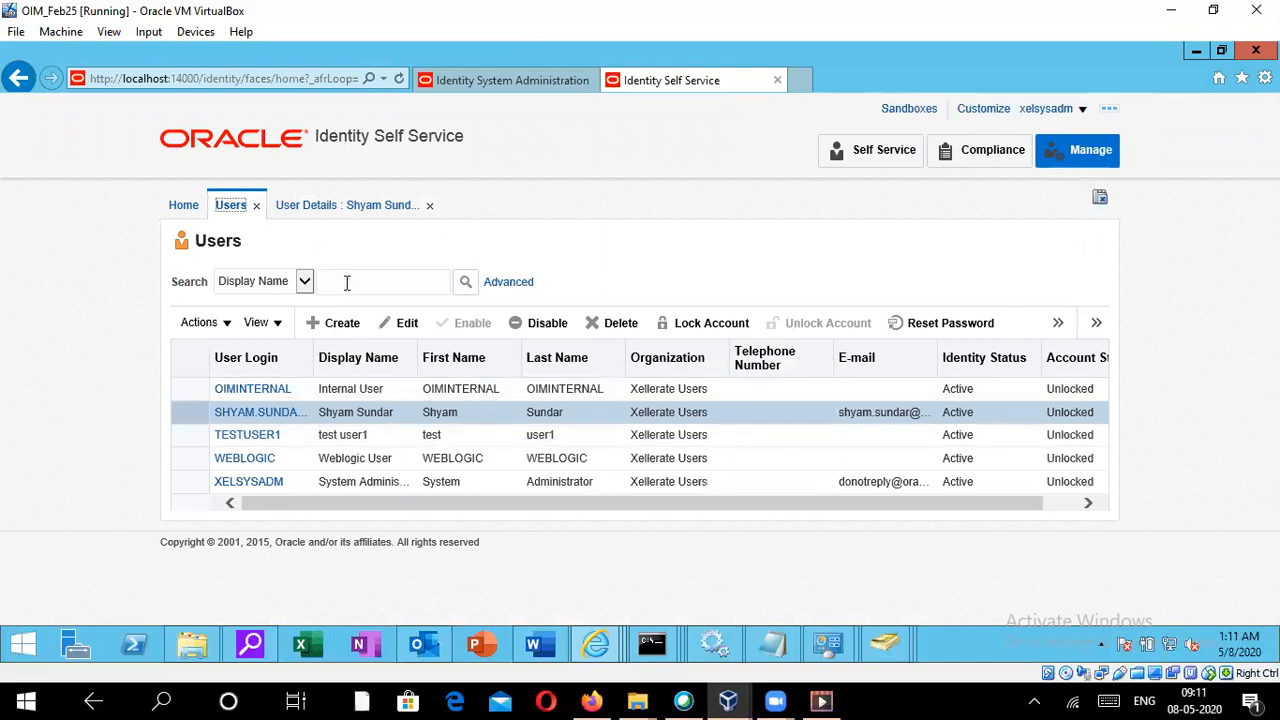
left_click(352, 327)
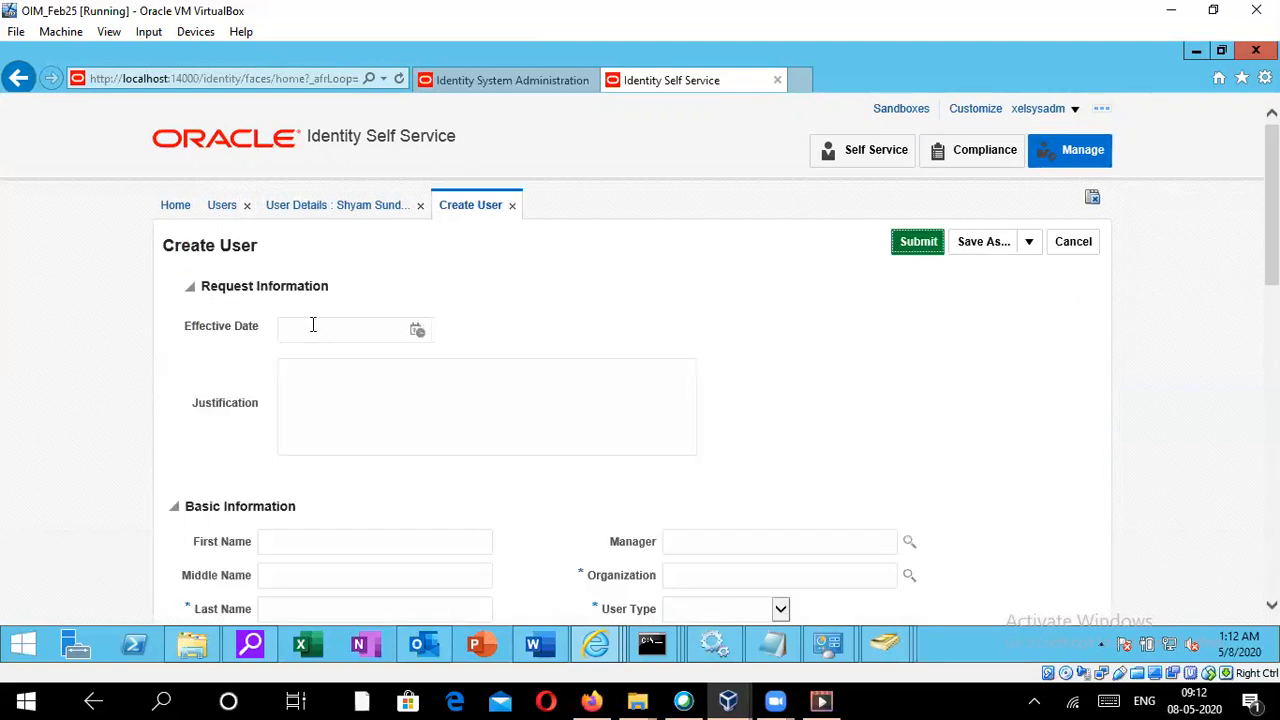
scroll(340, 367, "down", 3)
left_click(314, 384)
type("testuser")
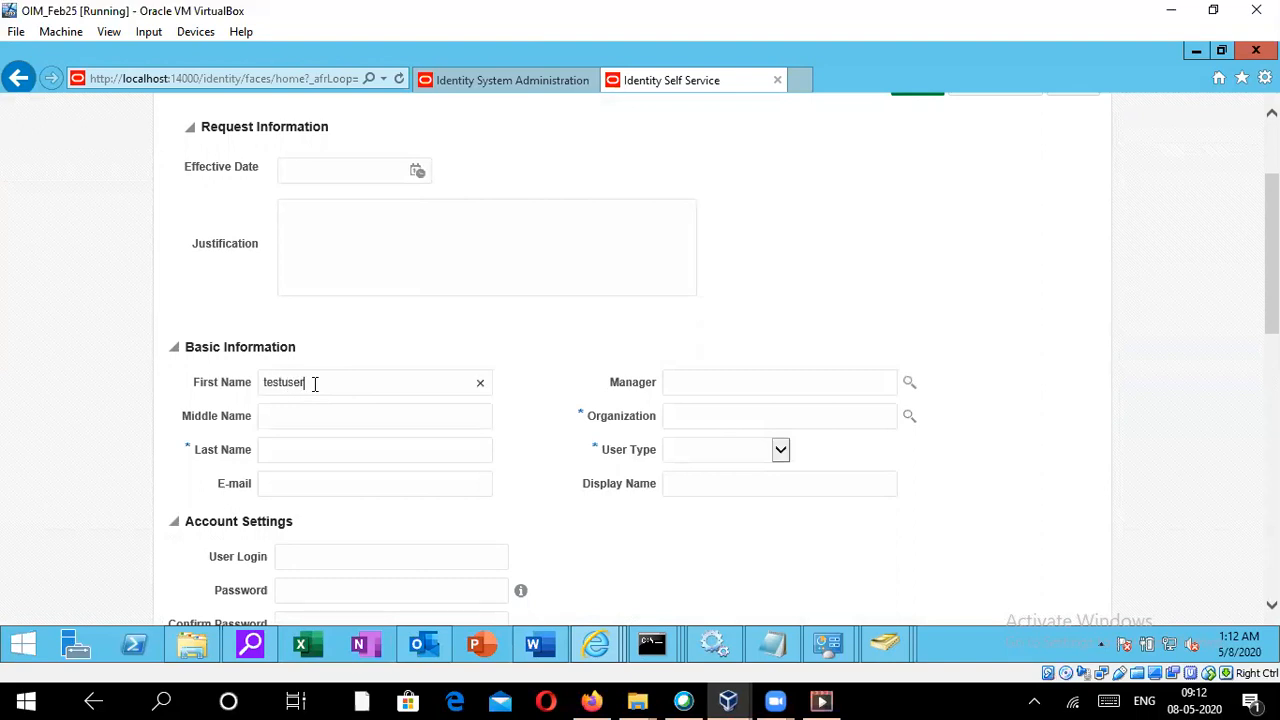
key("Tab")
left_click(330, 384)
key("BackSpace")
key("BackSpace")
key("BackSpace")
key("BackSpace")
key("Tab")
type("user")
- Search organizations and set the new user's organization to Xellerate Users
left_click(700, 411)
type("xellerate oim")
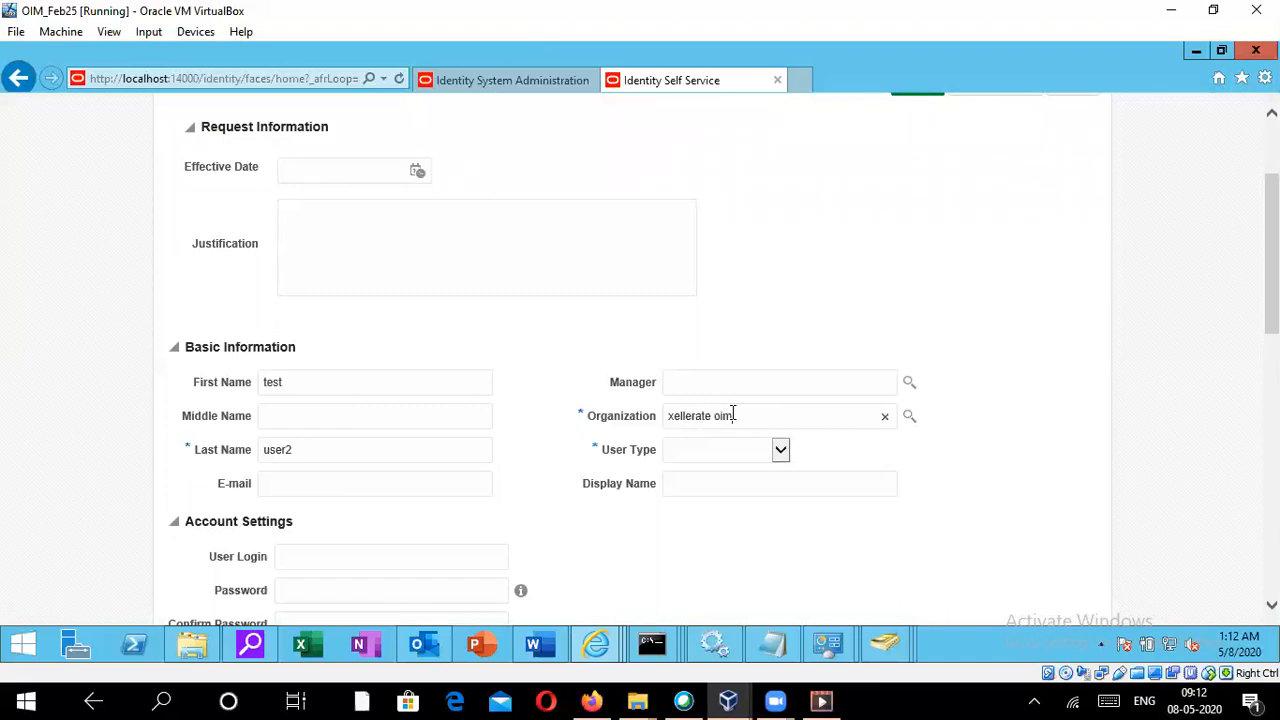
key("BackSpace")
key("BackSpace")
key("BackSpace")
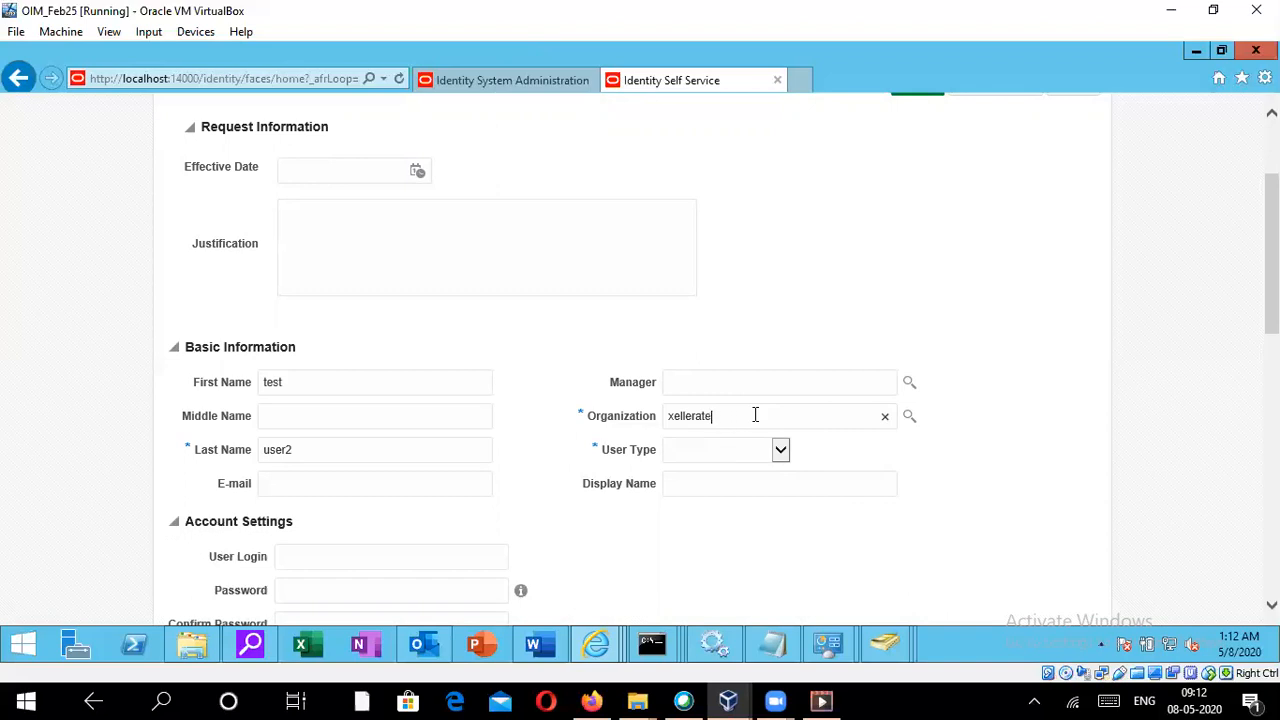
left_click(909, 418)
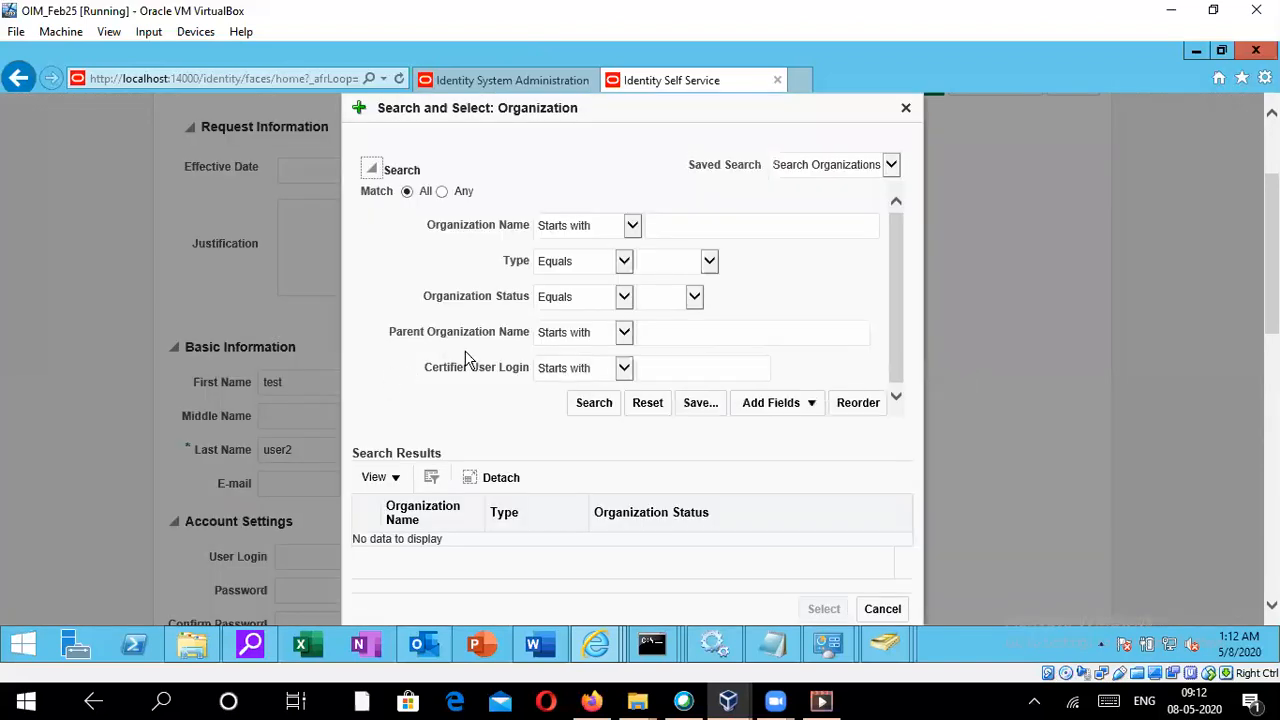
left_click(594, 401)
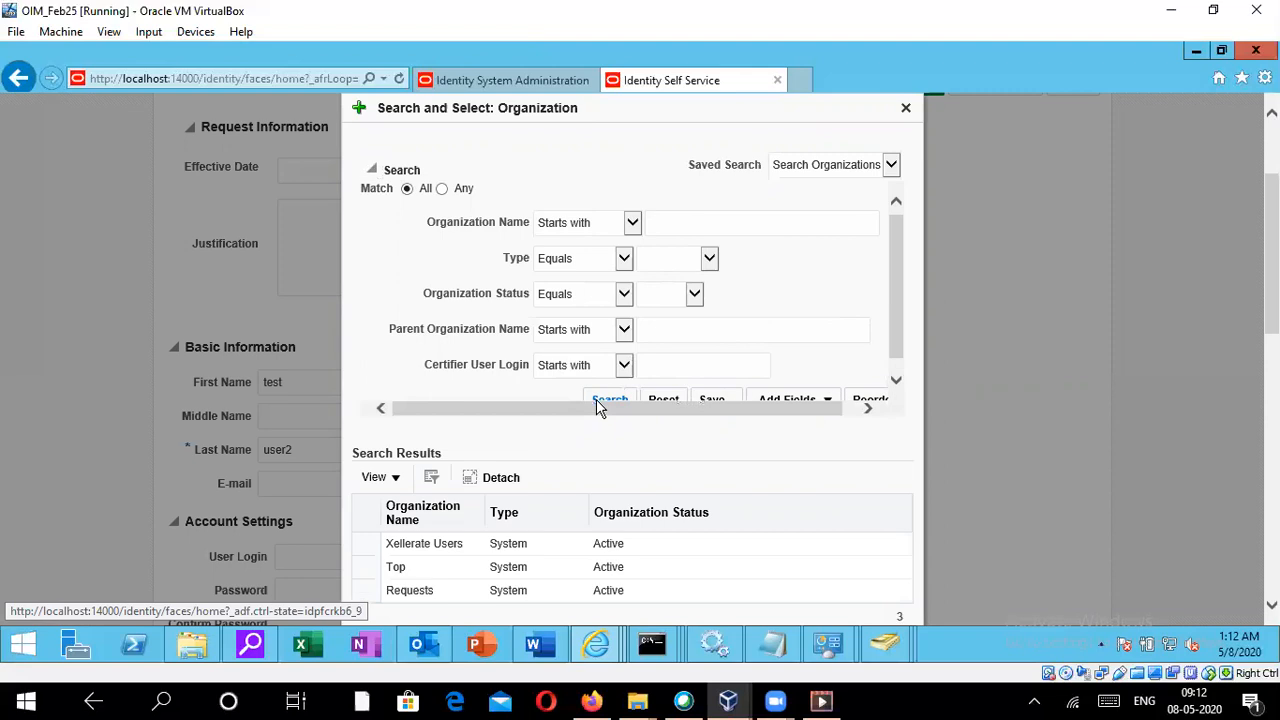
left_click(363, 543)
scroll(597, 502, "down", 3)
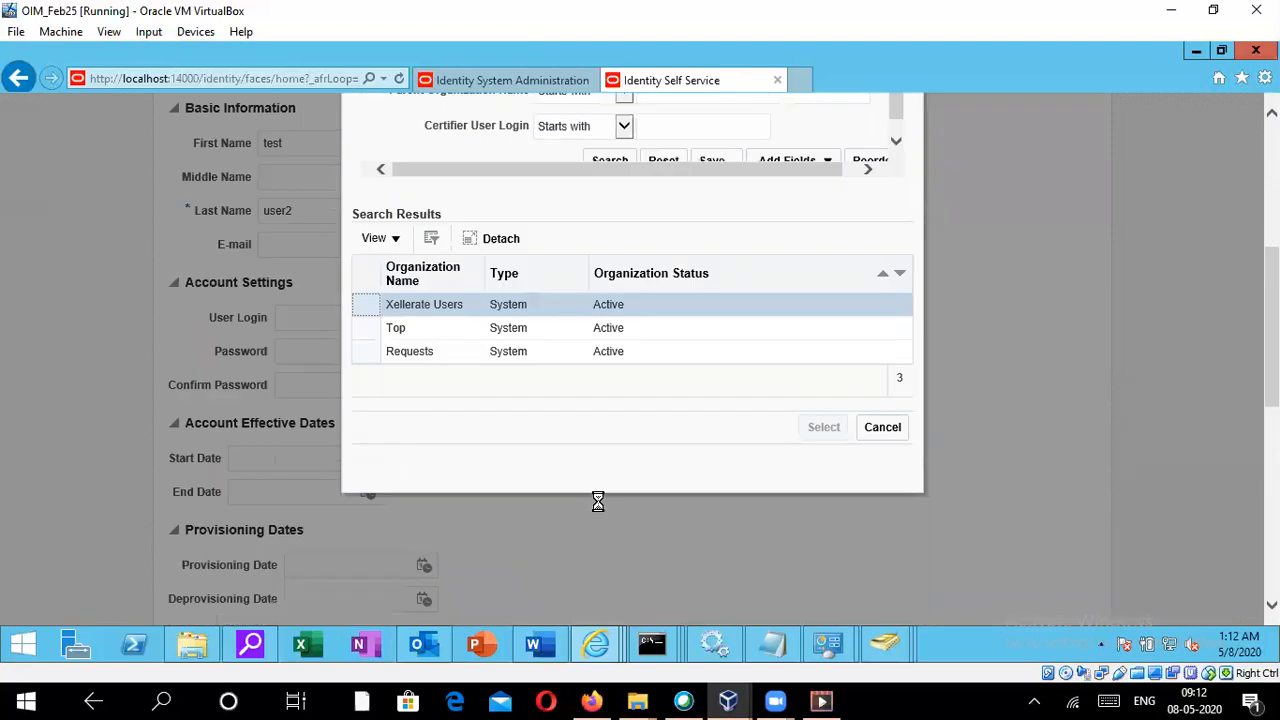
left_click(825, 430)
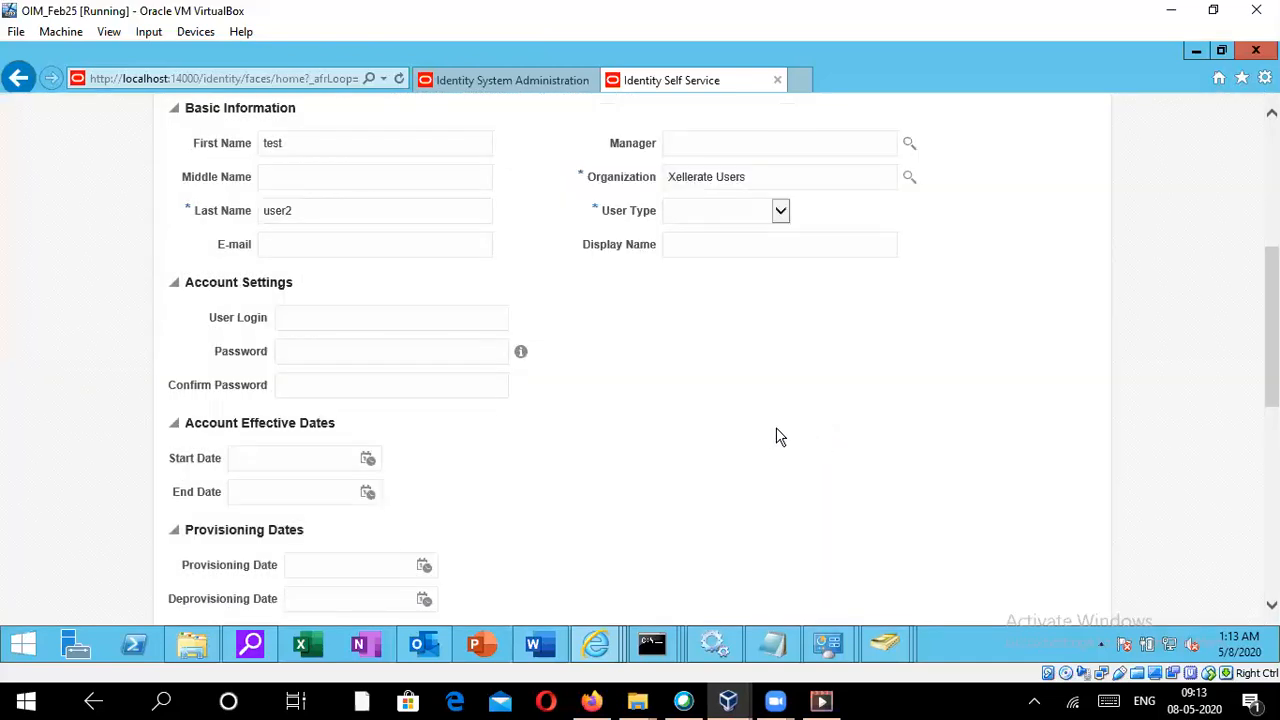
- Set the new user's user type to Contractor
left_click(740, 213)
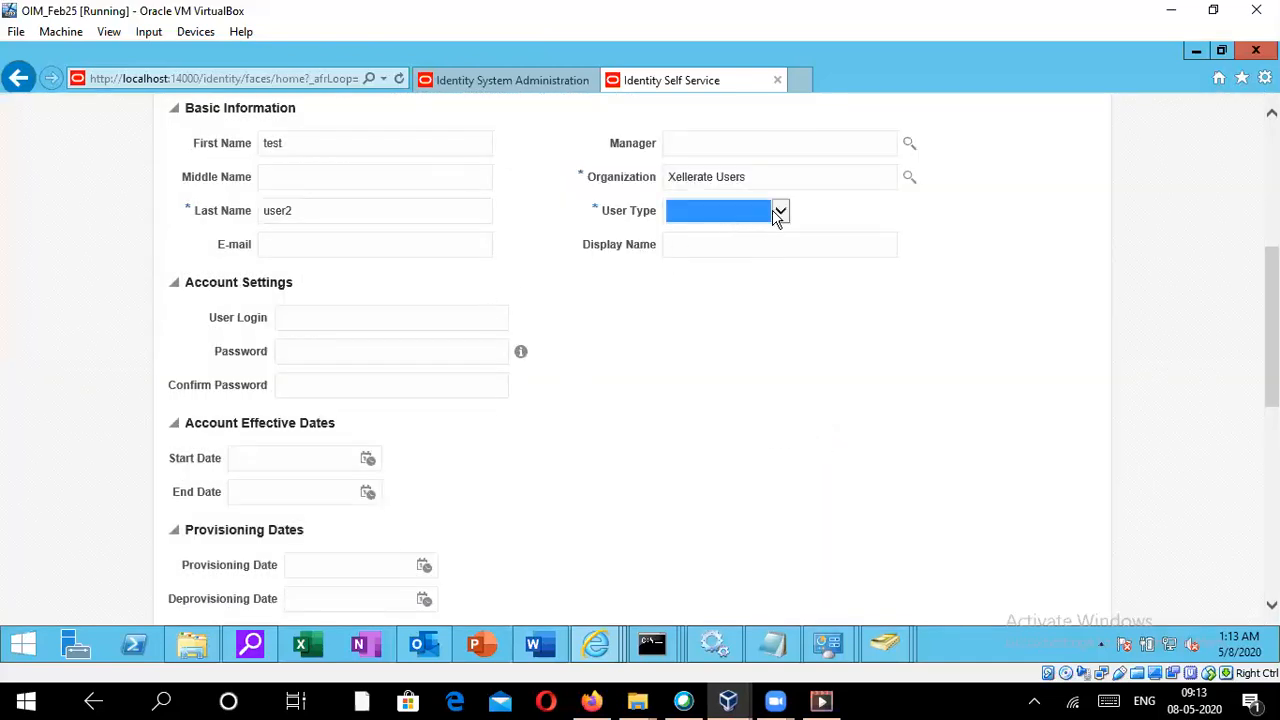
left_click(779, 214)
left_click(726, 236)
- Copy the first name and enter testuser2 as the user login
double_click(275, 146)
right_click(278, 150)
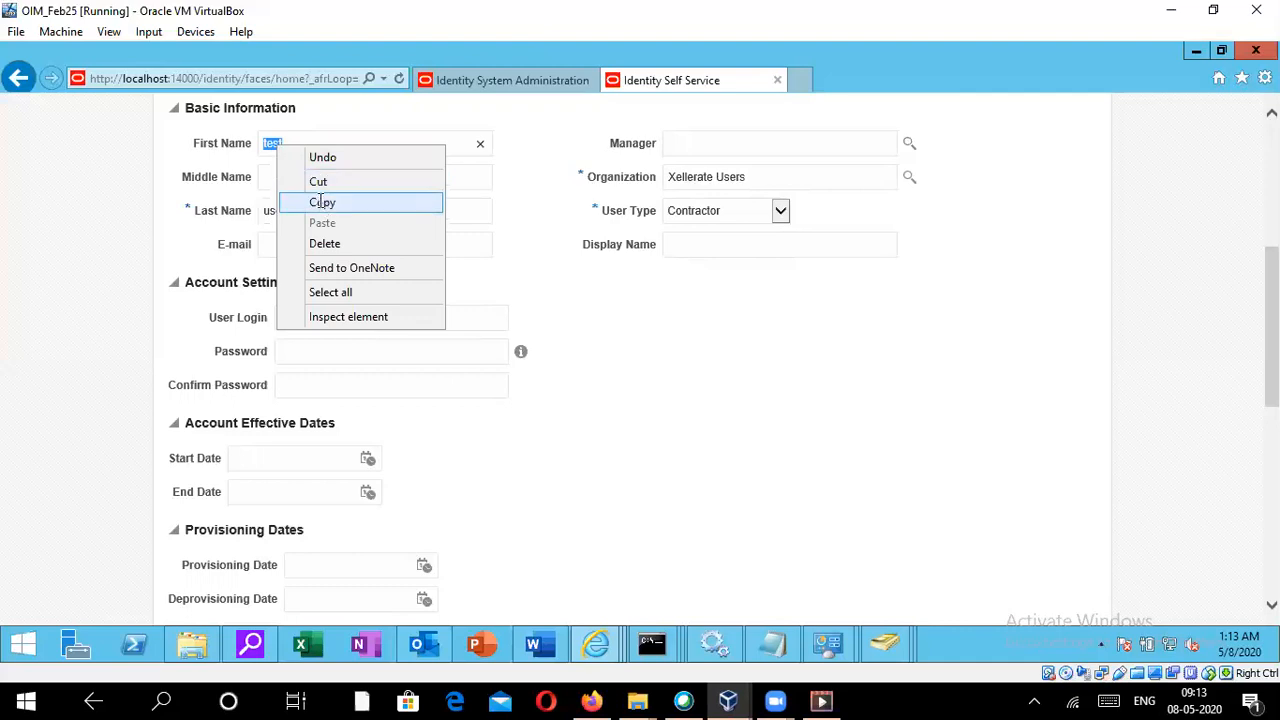
left_click(318, 203)
left_click(297, 320)
type("tes")
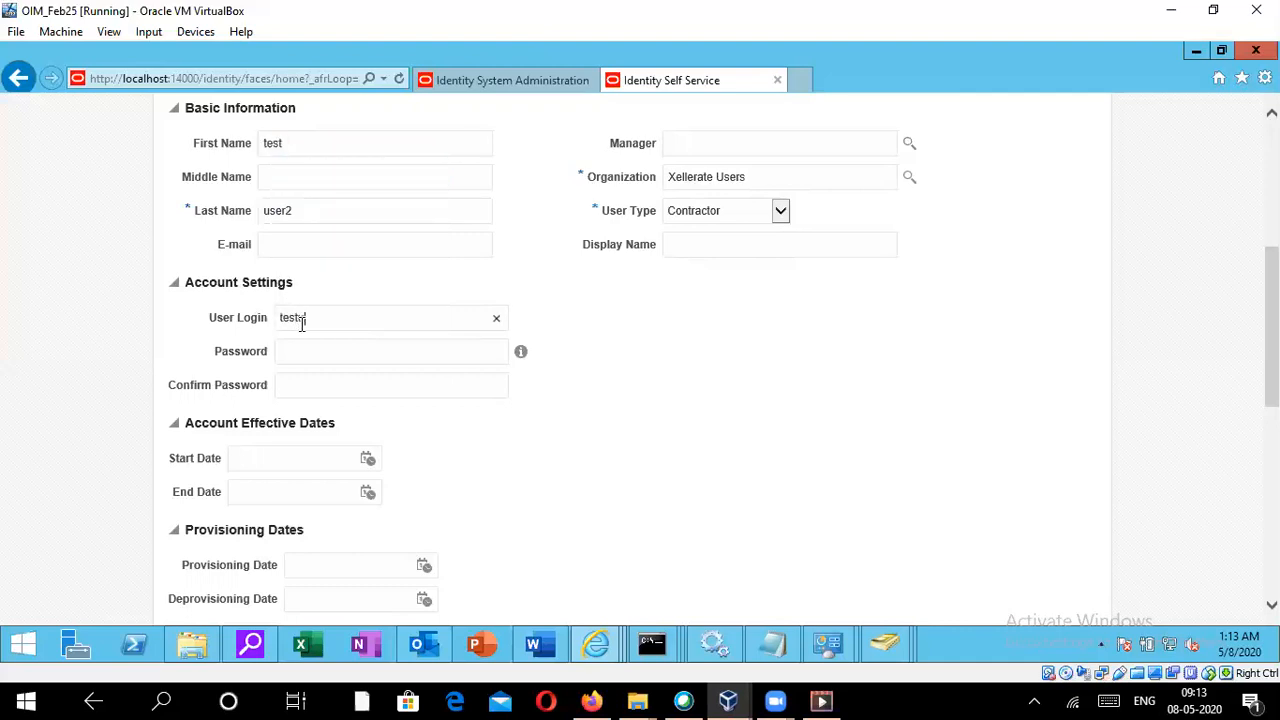
type("tuser2")
- Enter the account password and confirm it in the confirm password field
left_click(312, 348)
type("••••••")
key("Tab")
type("••••")
double_click(377, 387)
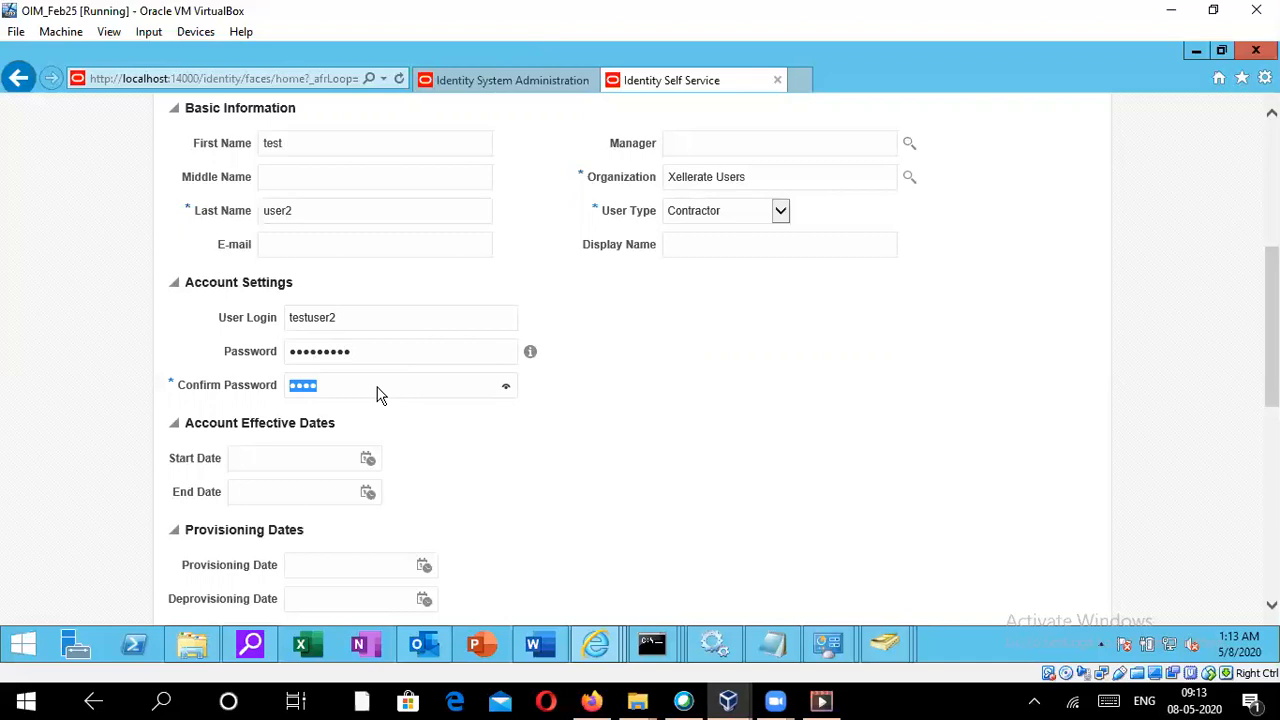
key("Caps_Lock")
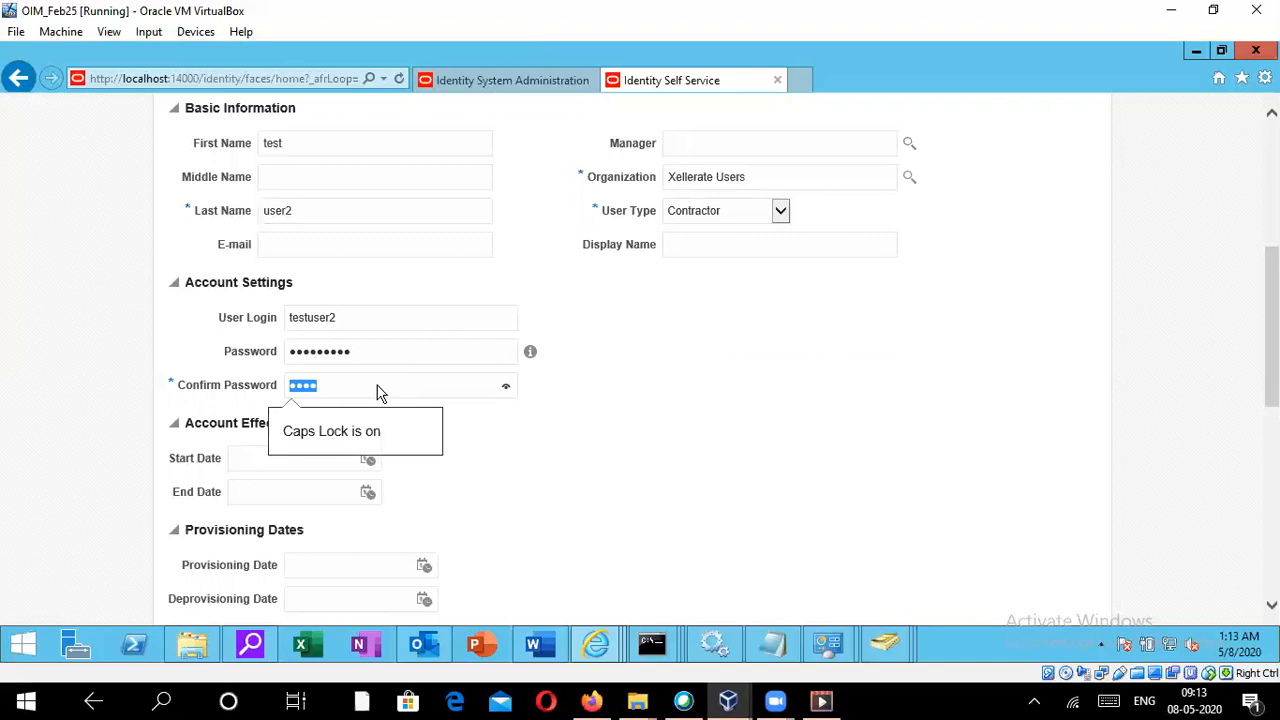
type("•••")
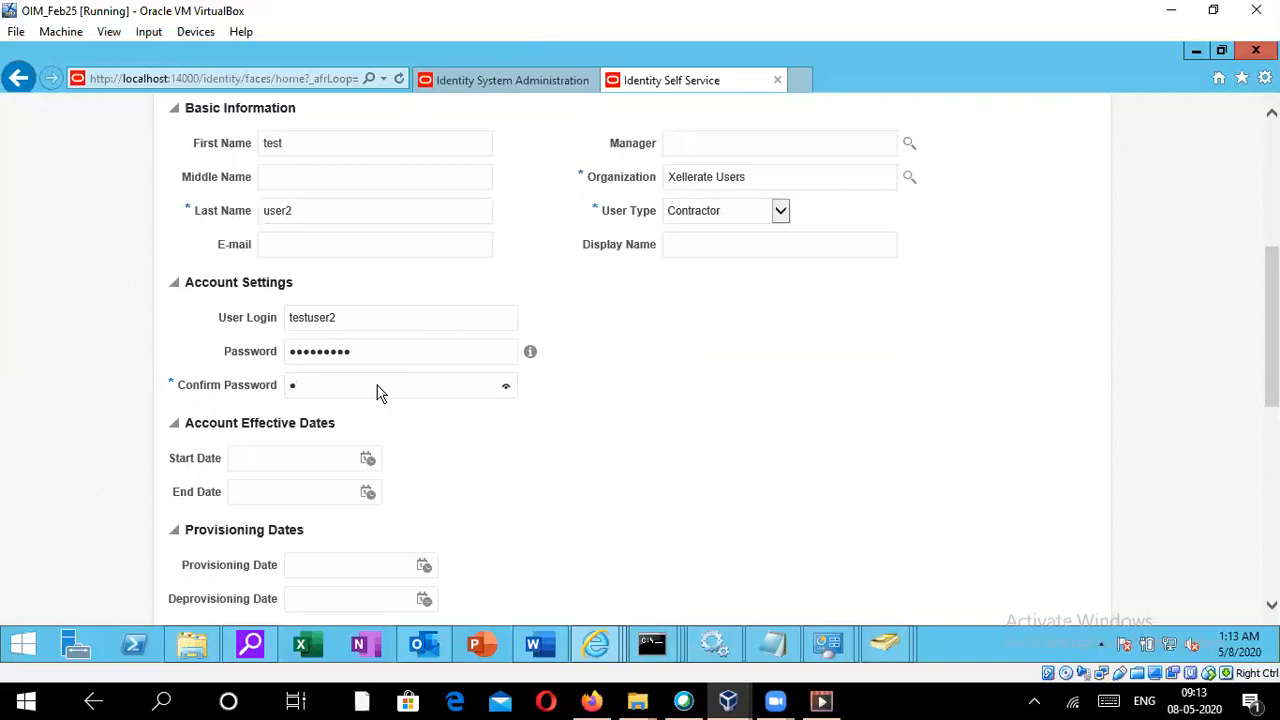
type("••••")
- Submit the Create User form
scroll(543, 397, "up", 5)
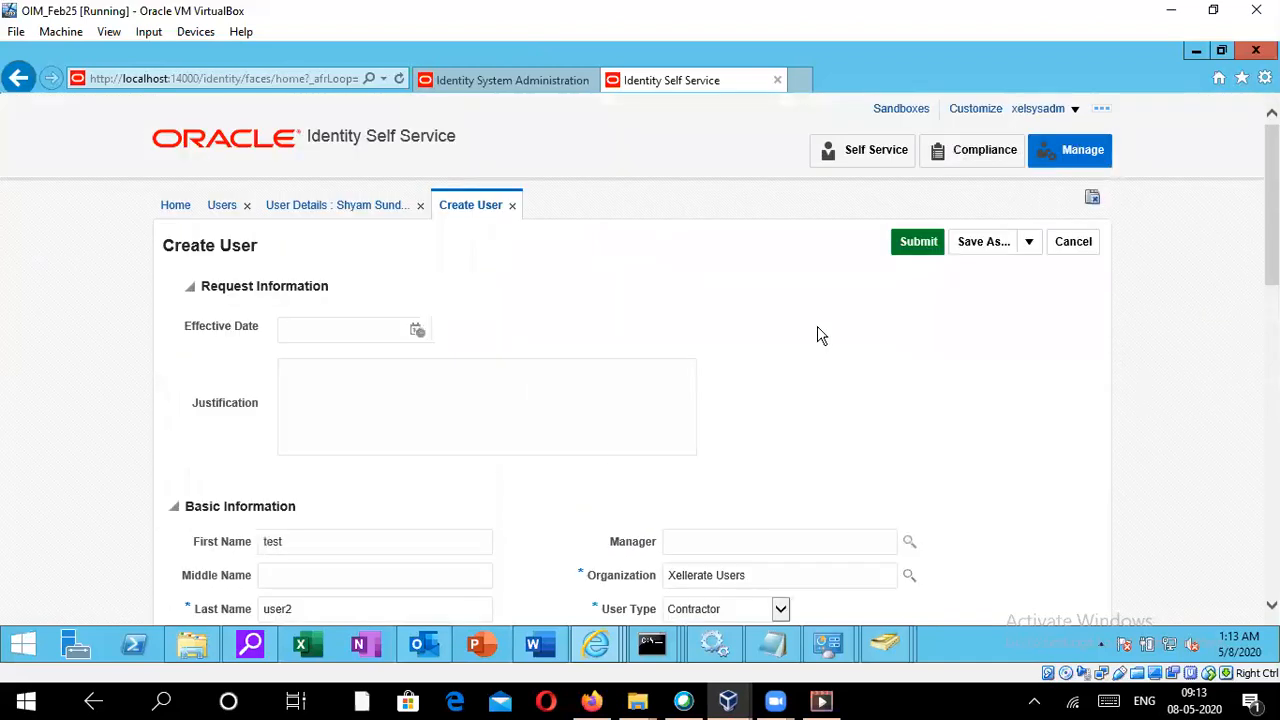
left_click(913, 245)
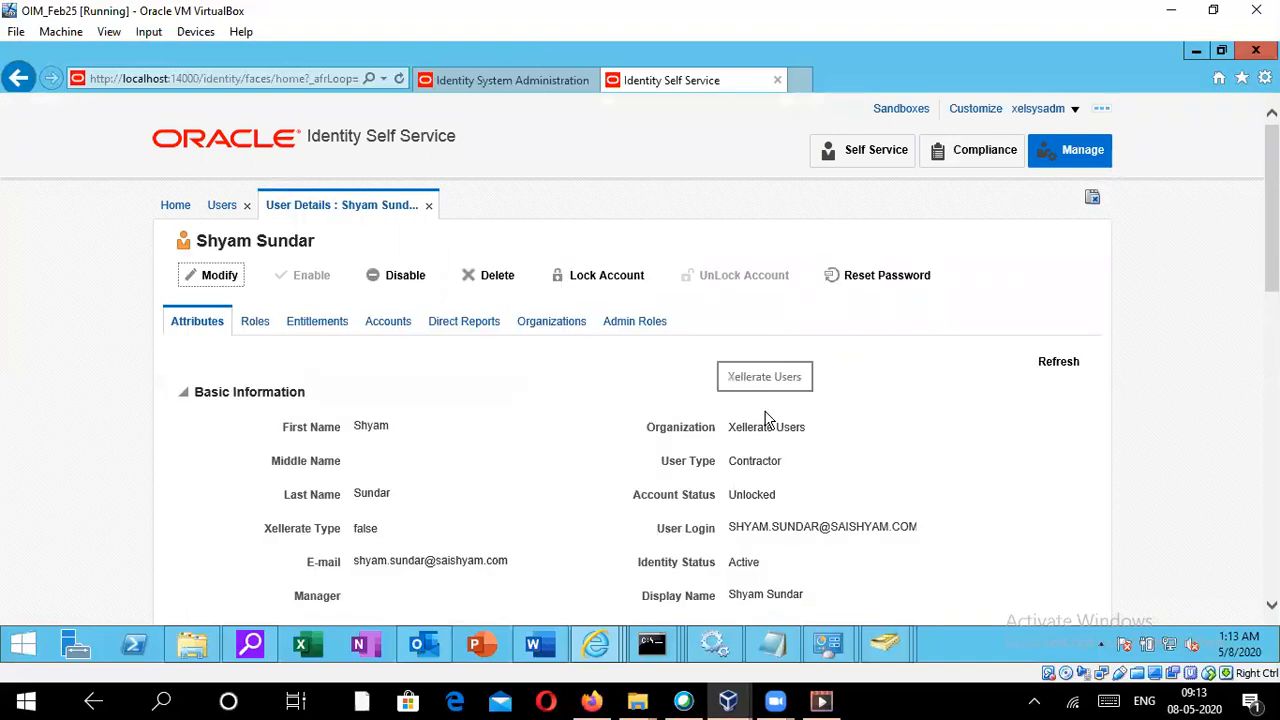
- Search Active Directory Users and Computers for testuser, then return to Identity Self Service
left_click(222, 213)
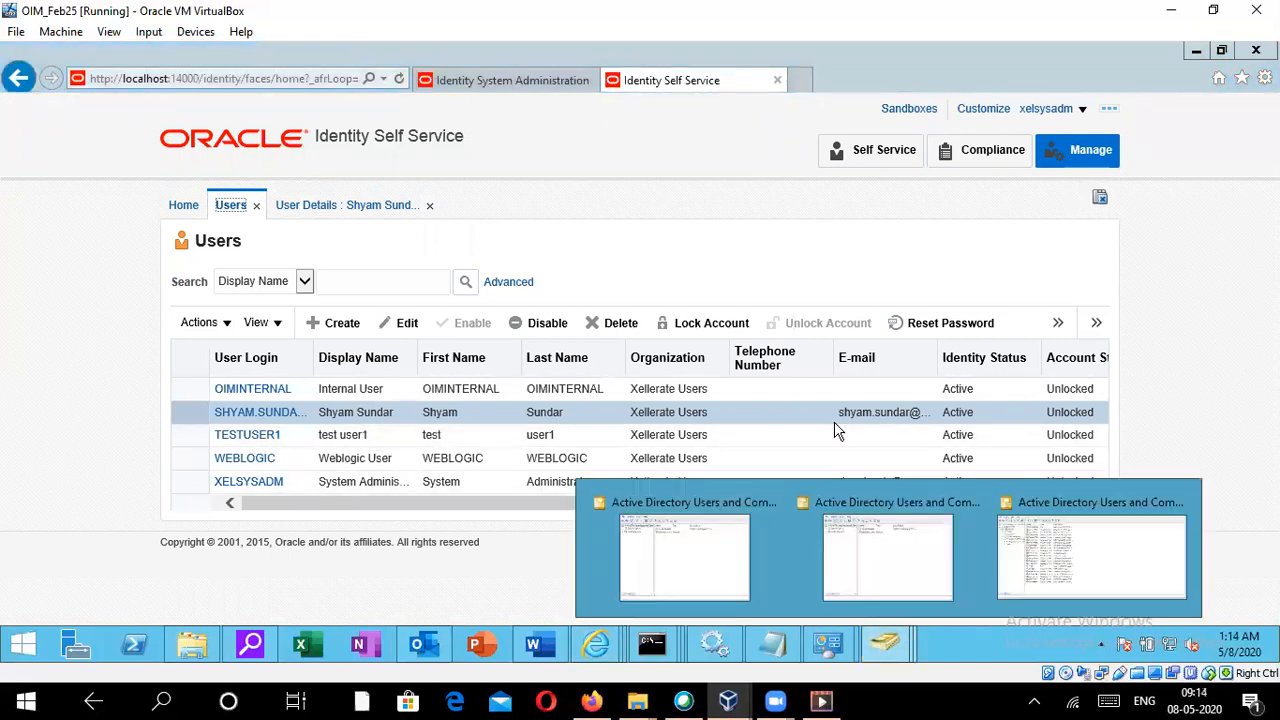
left_click(1051, 534)
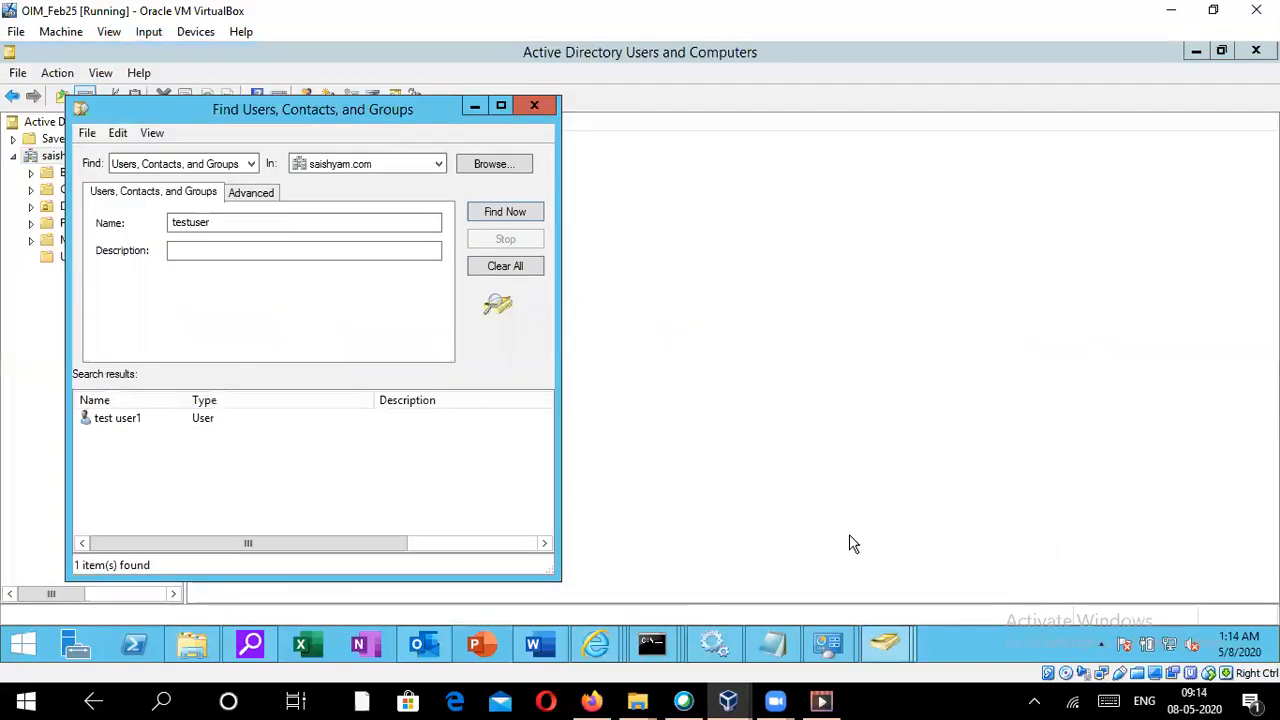
left_click(505, 220)
mouse_move(596, 643)
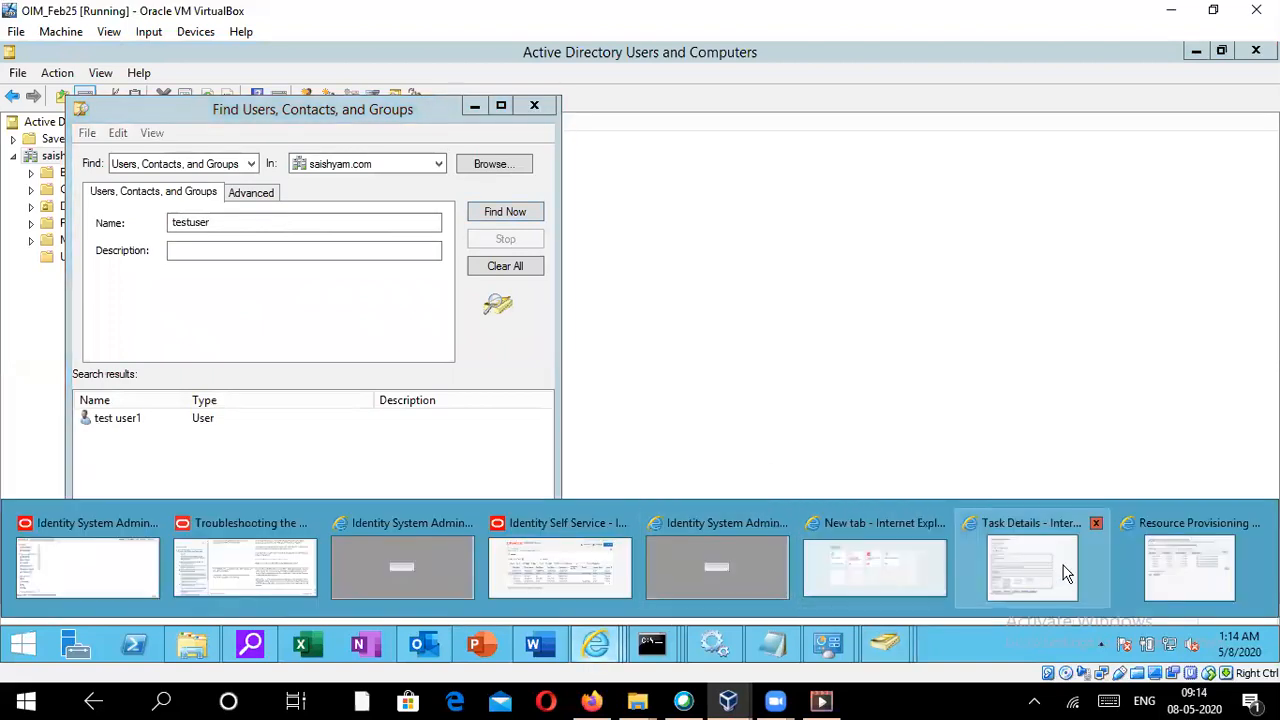
left_click(1253, 522)
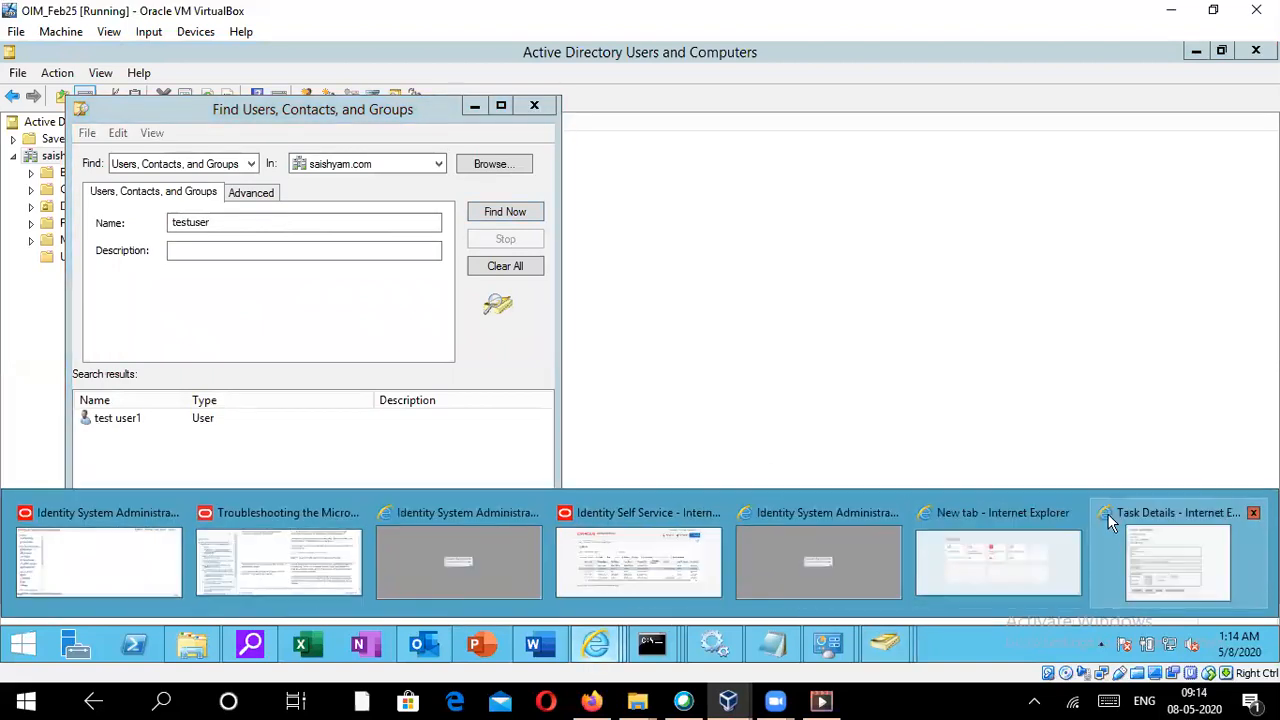
left_click(1252, 514)
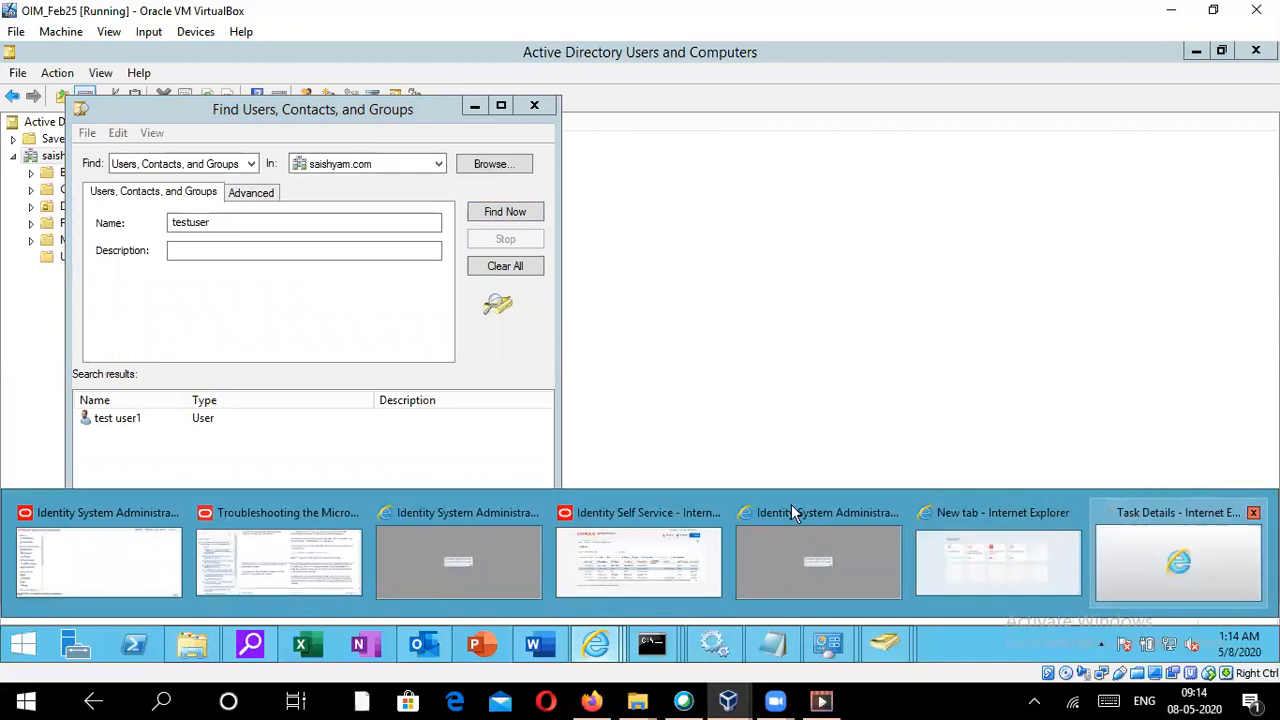
left_click(754, 537)
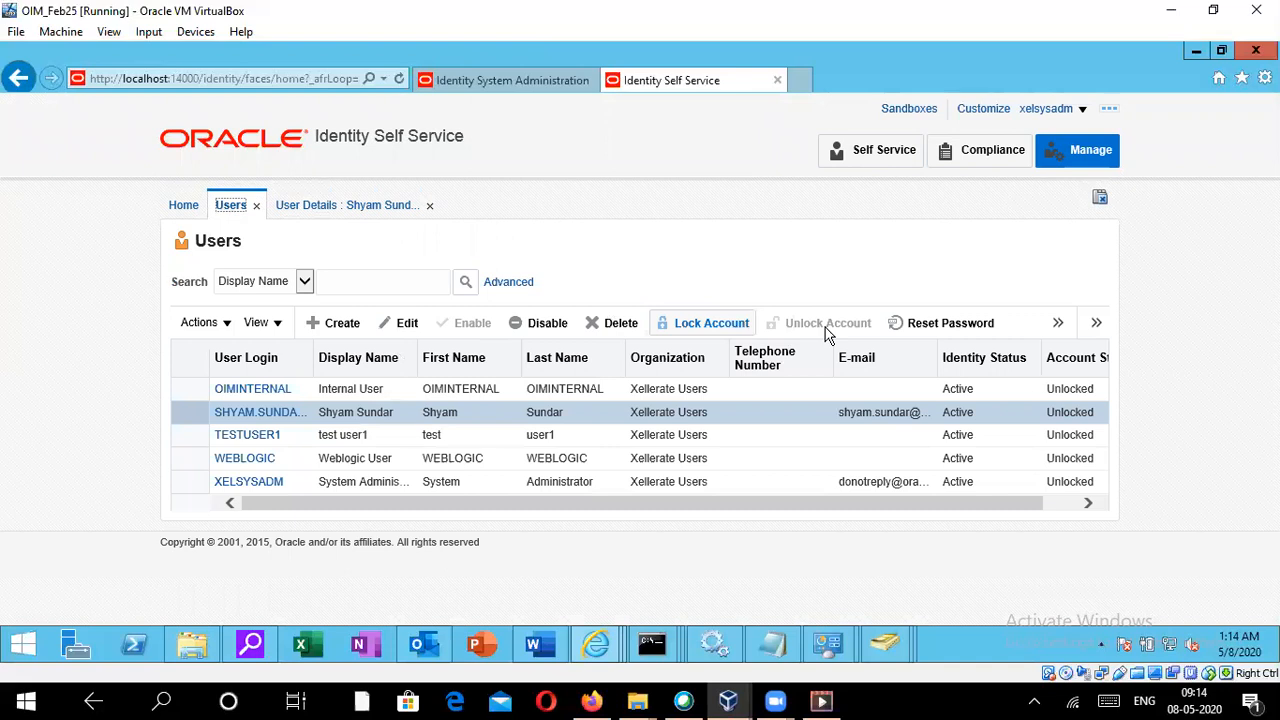
- Refresh the users list and open the TESTUSER2 user details
left_click(1059, 323)
left_click(1030, 356)
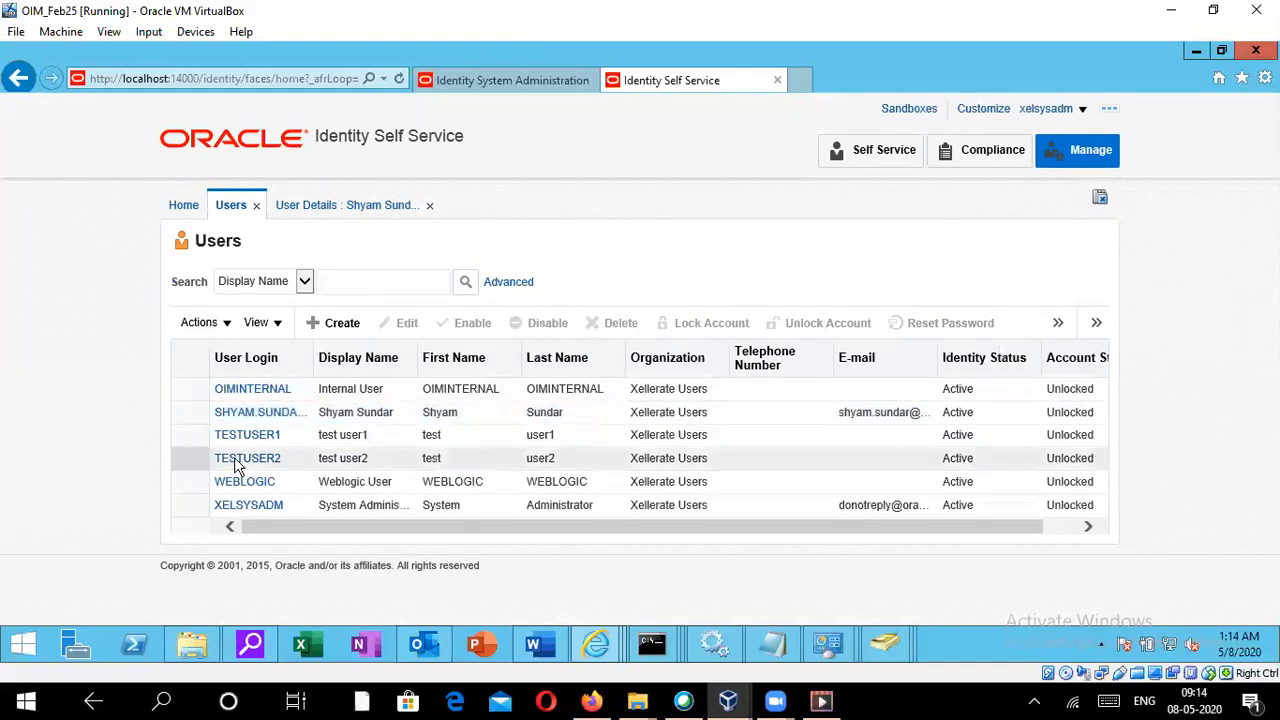
left_click(237, 462)
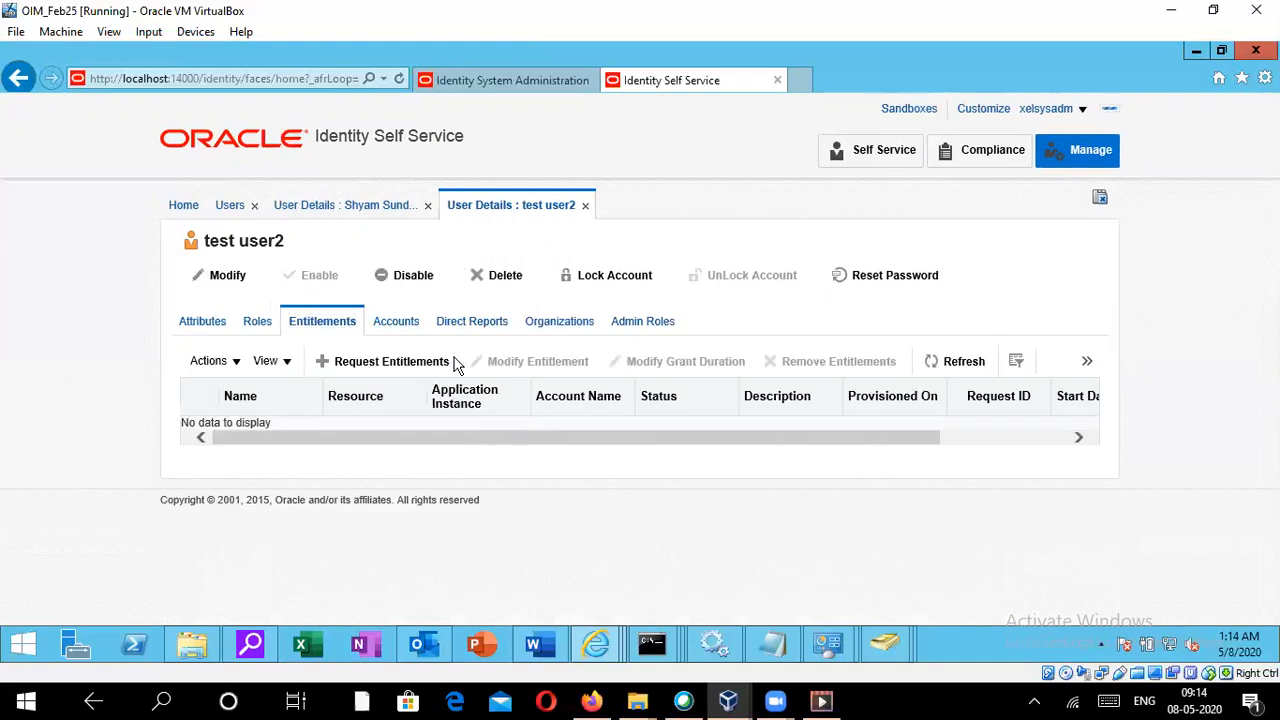
- Request an account for the user and add Windowsaccount(AD) to the cart
left_click(407, 341)
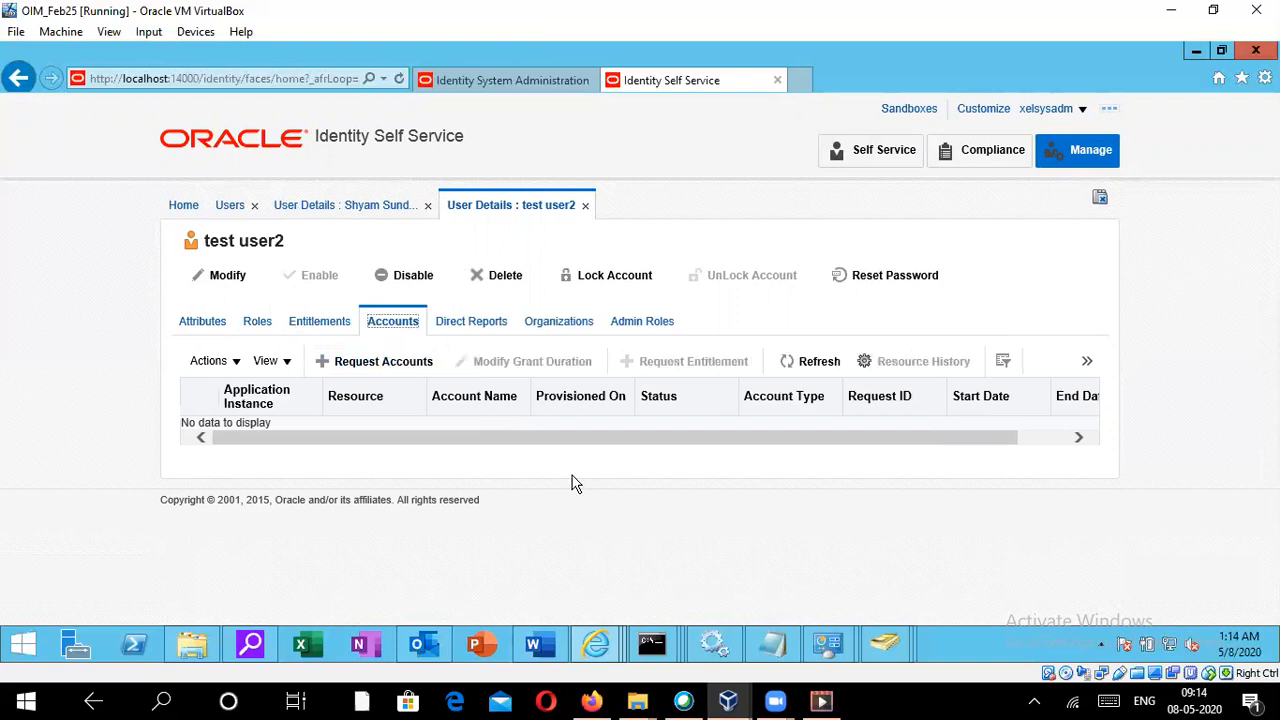
left_click(362, 363)
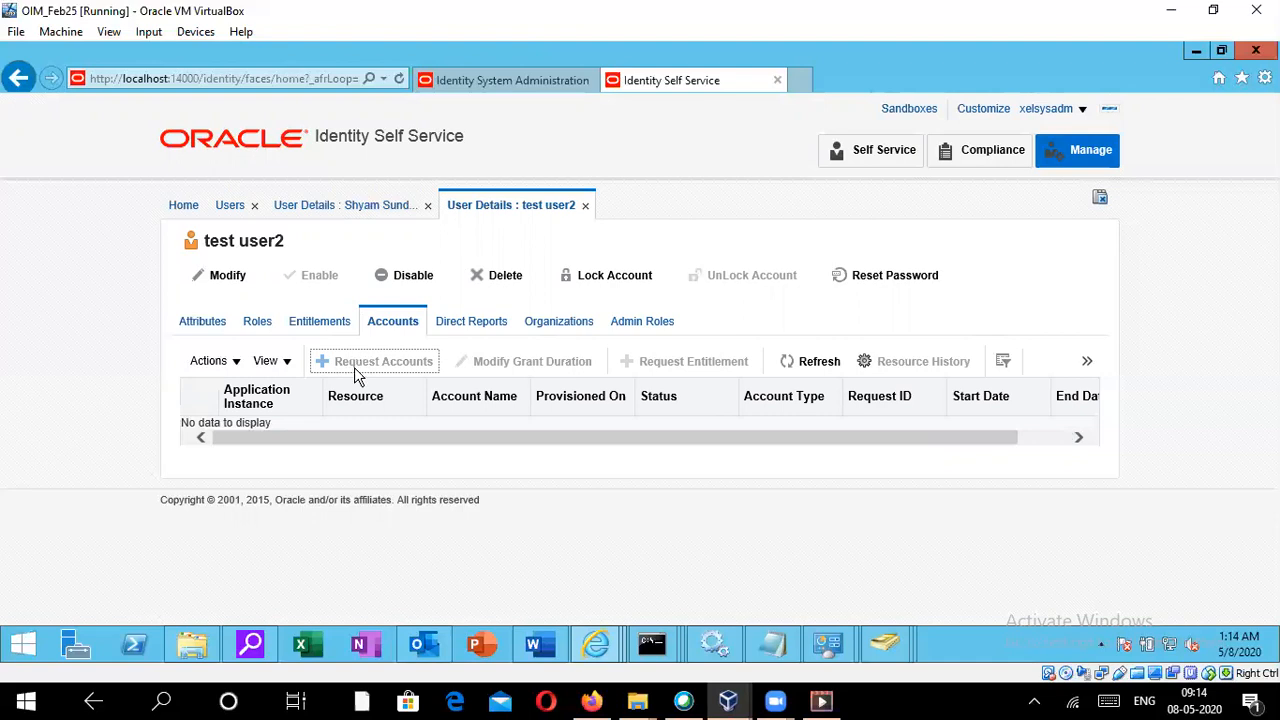
scroll(406, 445, "down", 3)
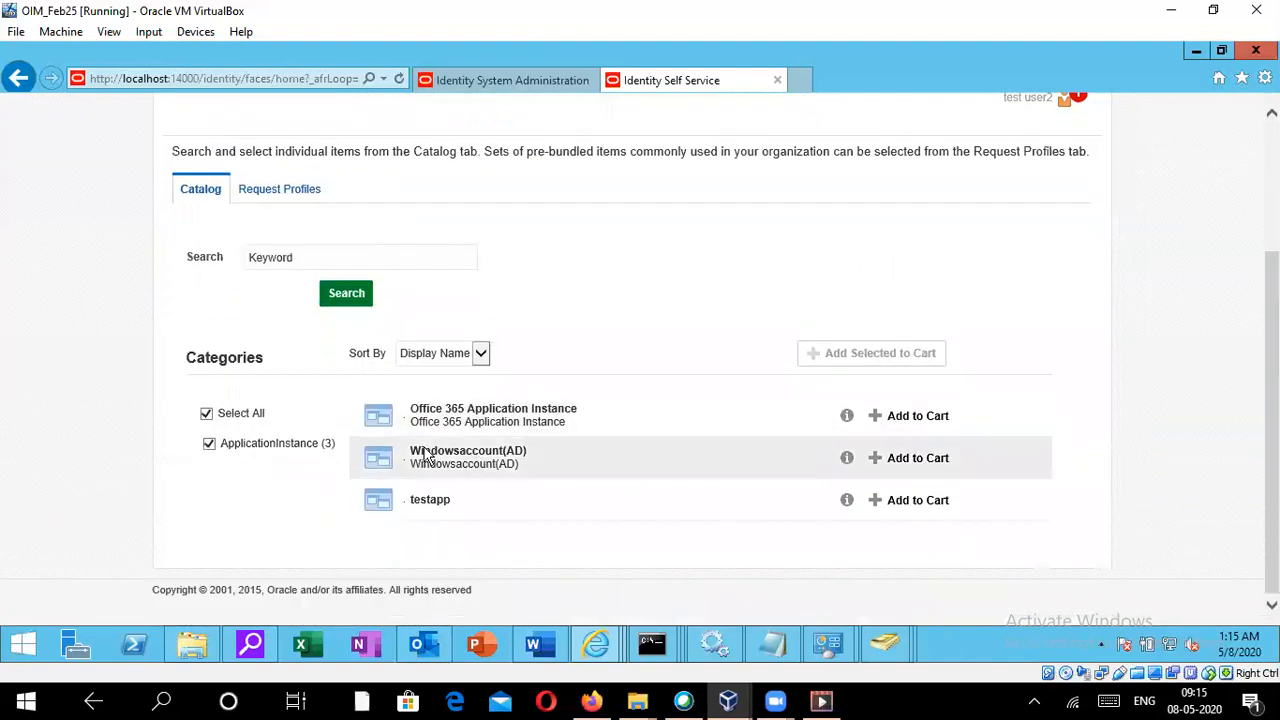
left_click(466, 460)
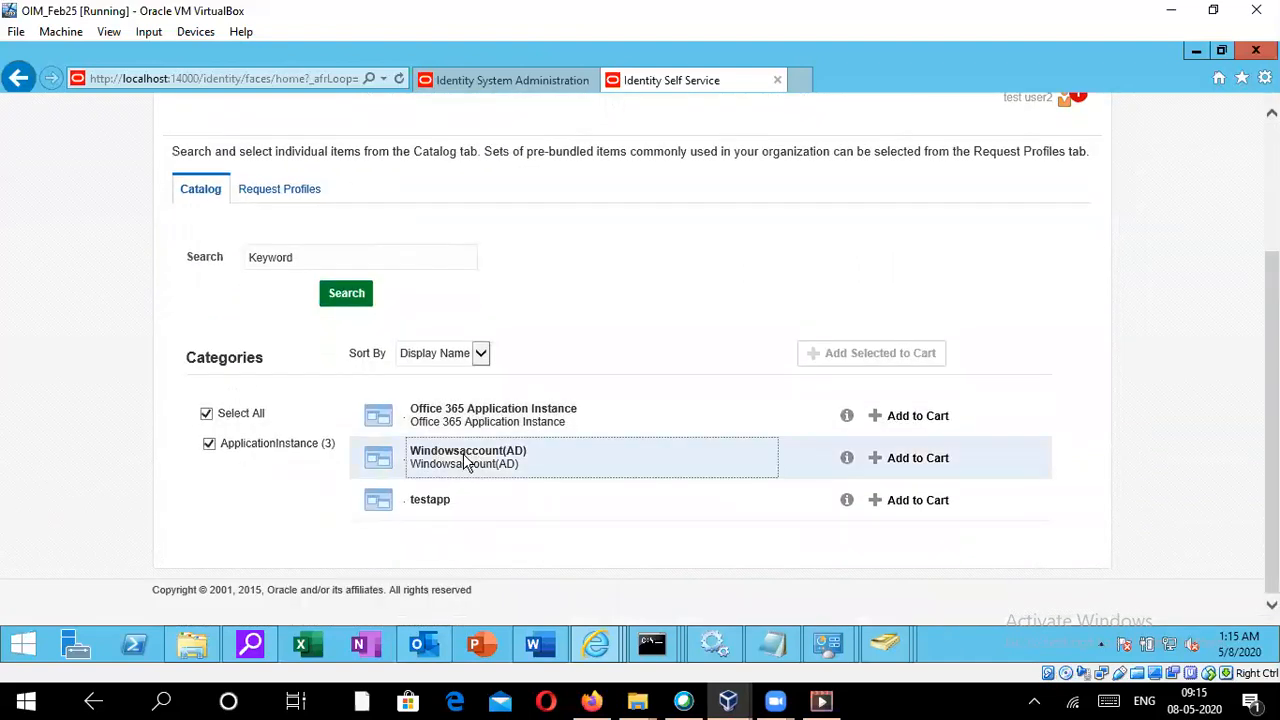
left_click(917, 458)
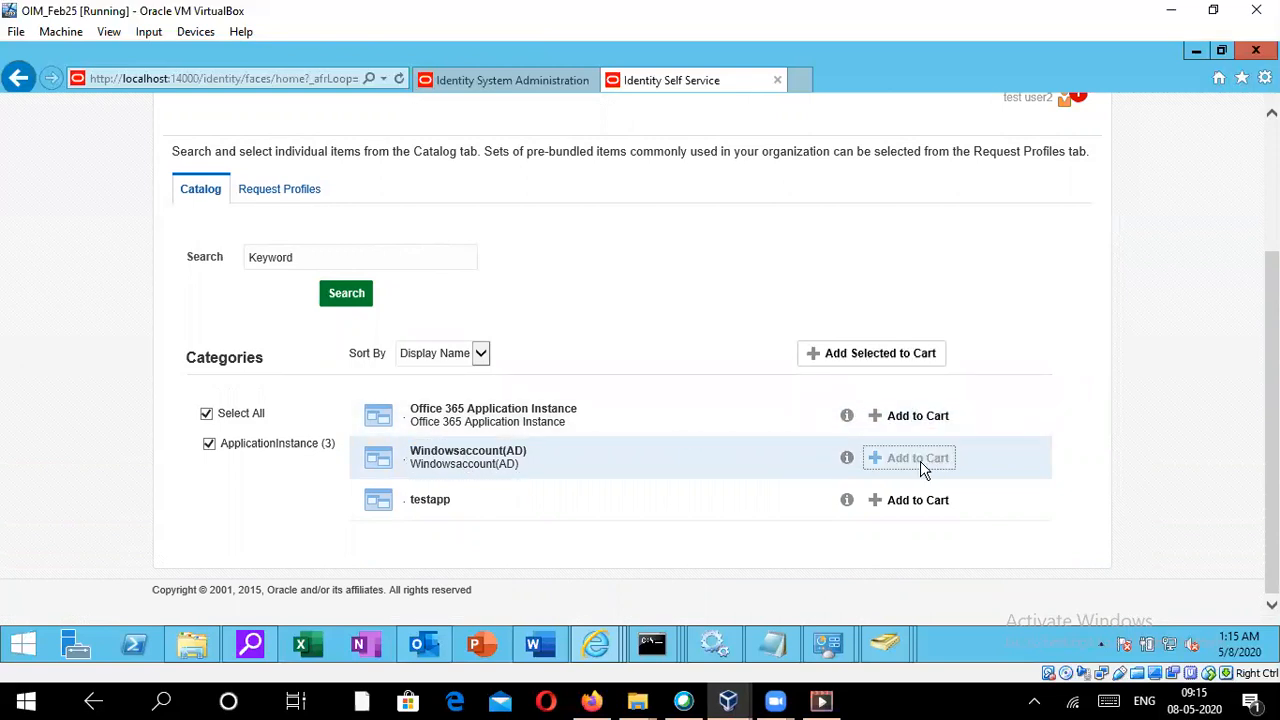
- Proceed to checkout, open the Windowsaccount(AD) request details and enter the account password
scroll(900, 440, "up", 3)
left_click(790, 259)
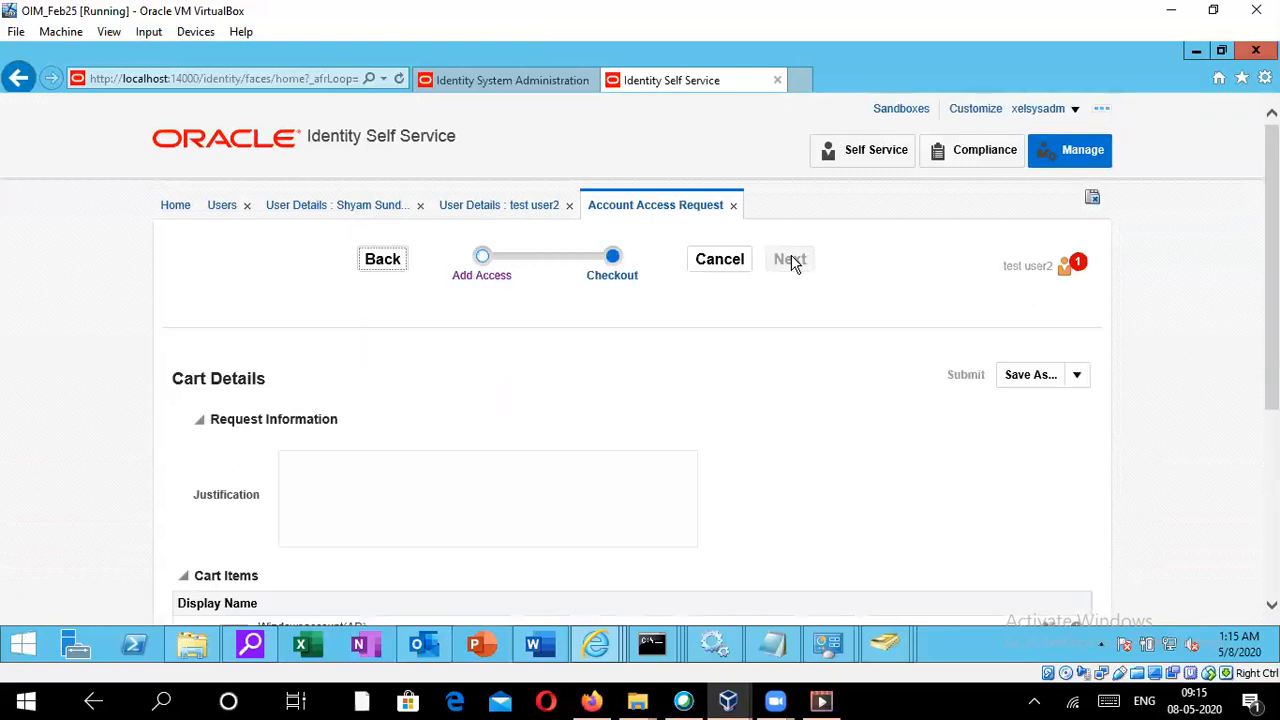
scroll(590, 372, "down", 5)
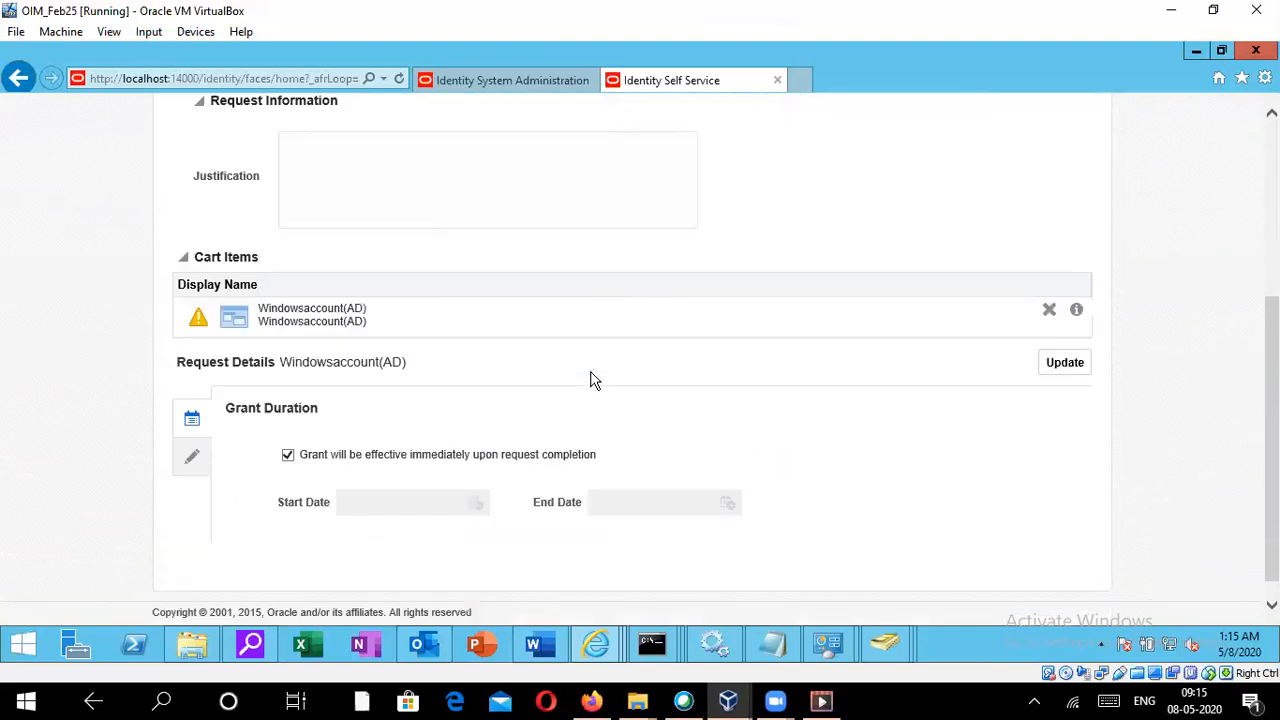
left_click(195, 460)
scroll(465, 430, "down", 1)
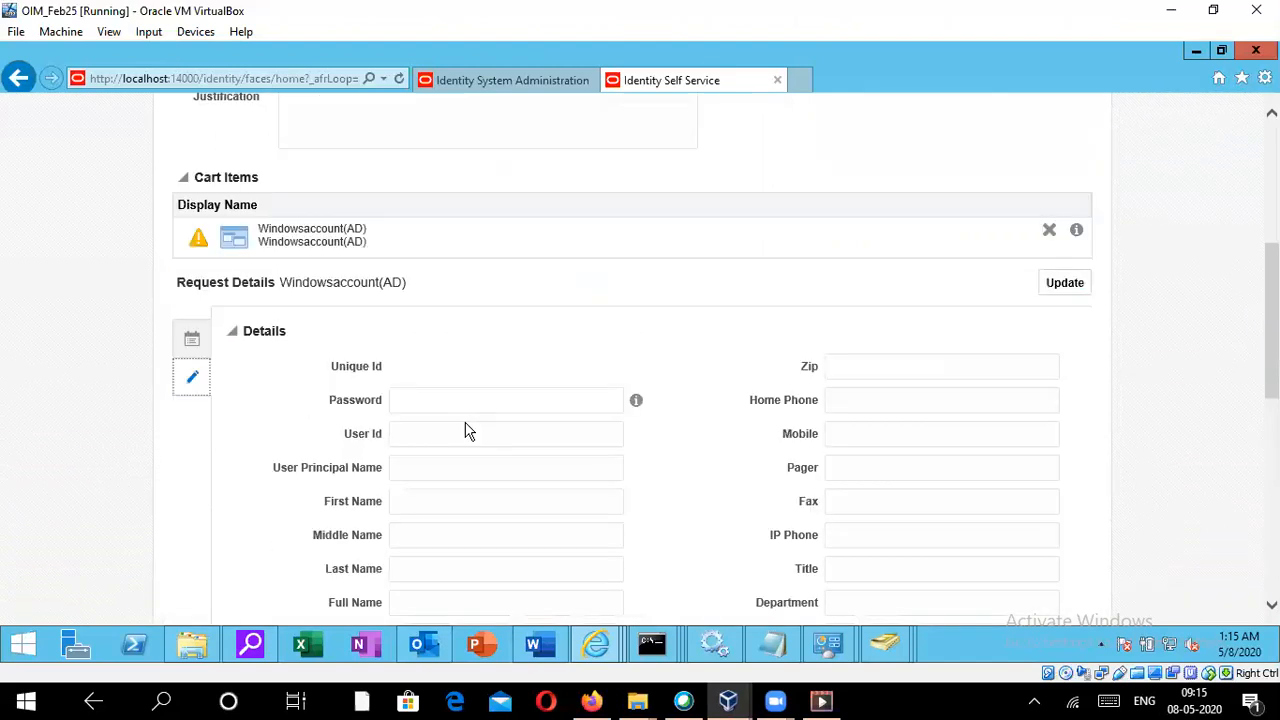
scroll(465, 430, "down", 2)
left_click(411, 238)
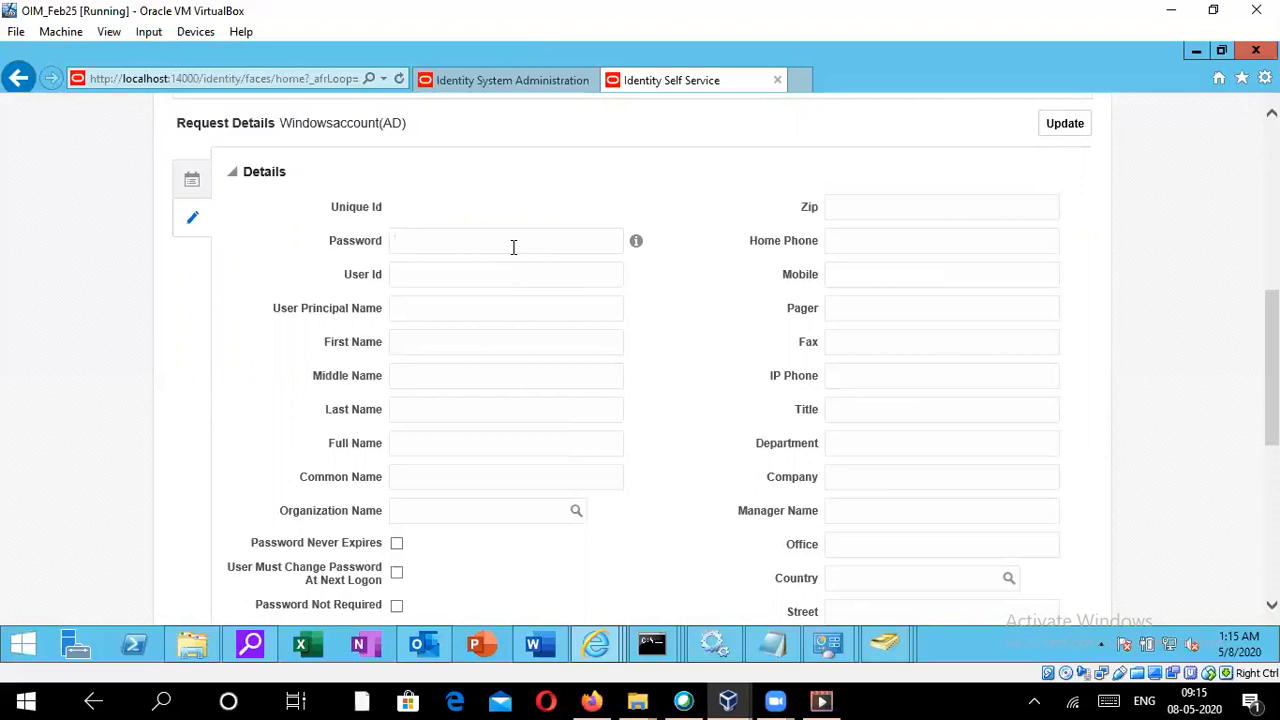
type("*********")
- Set the organization name to the Active Directory Domain Controllers OU entry
scroll(486, 447, "down", 2)
scroll(485, 442, "up", 2)
scroll(515, 350, "down", 1)
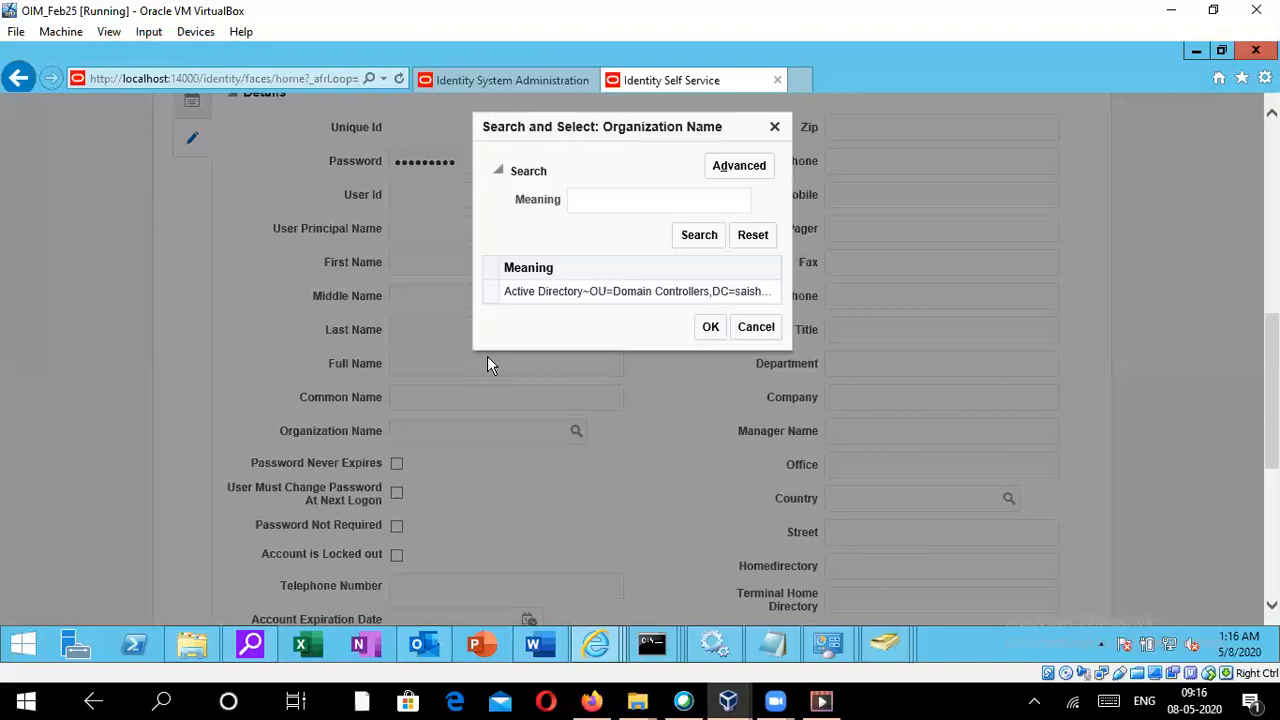
left_click(564, 290)
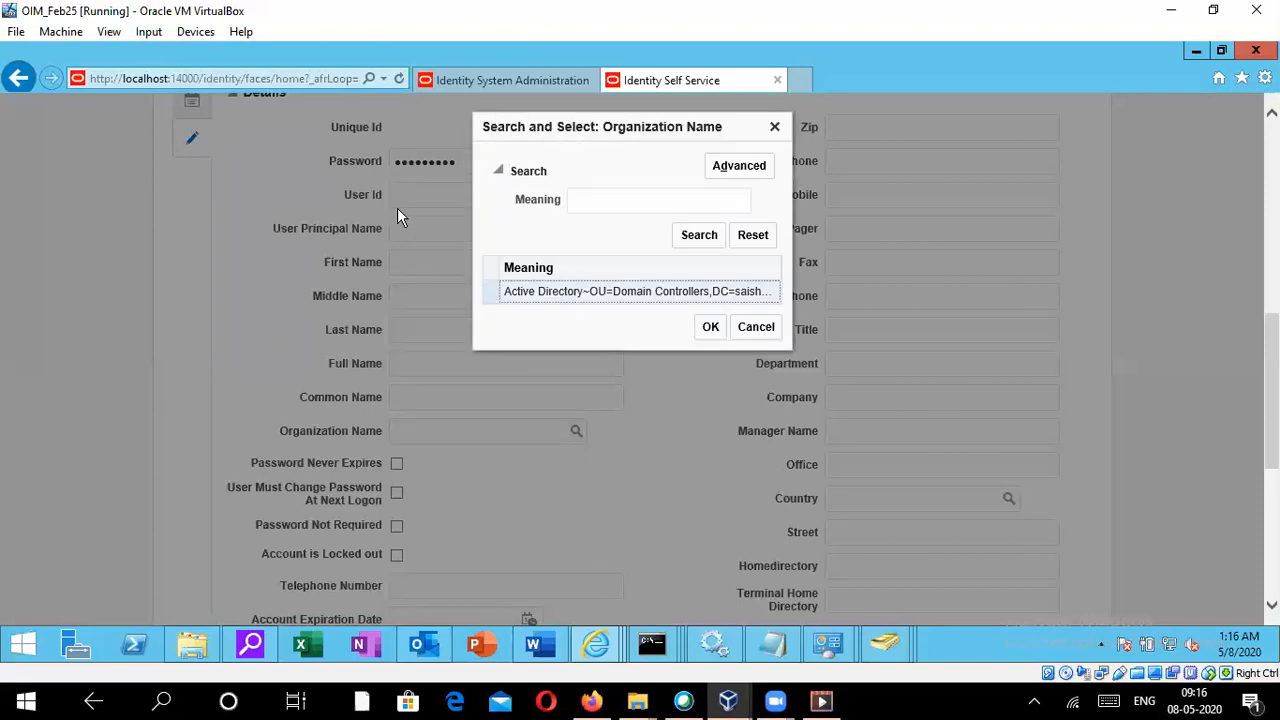
left_click(709, 328)
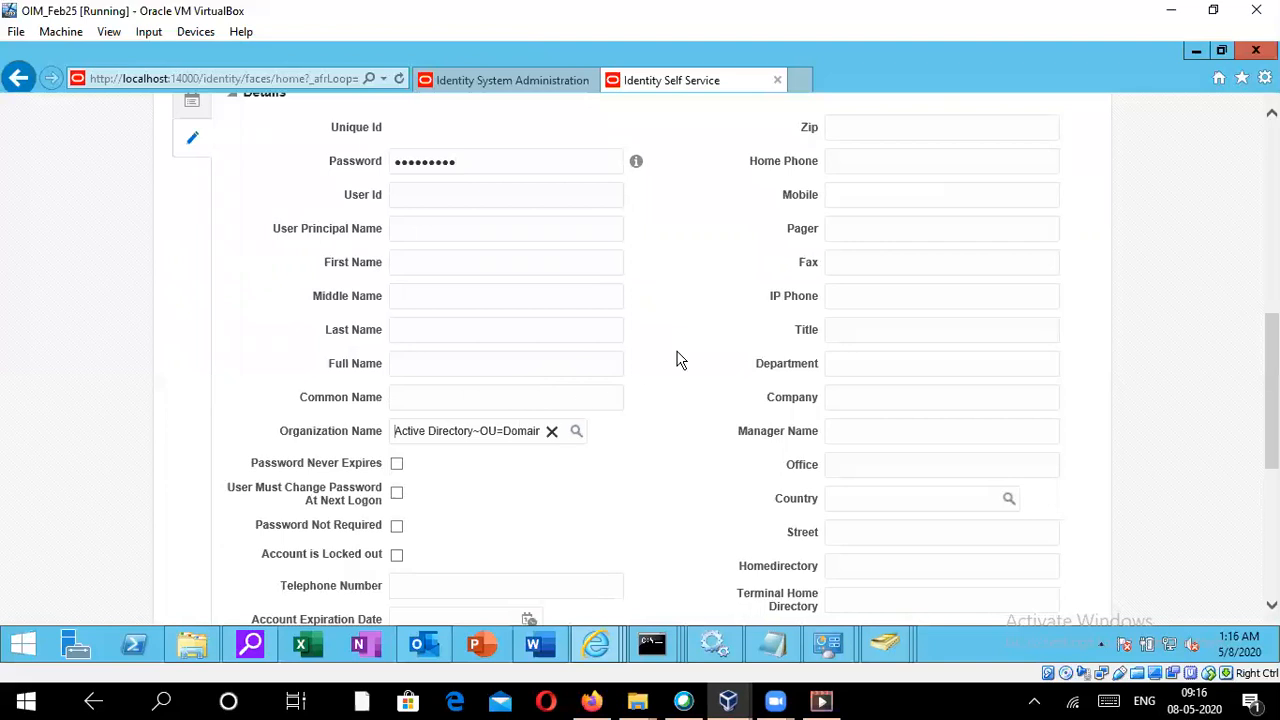
- Update the request details and submit the account request
scroll(677, 362, "up", 10)
scroll(677, 366, "down", 10)
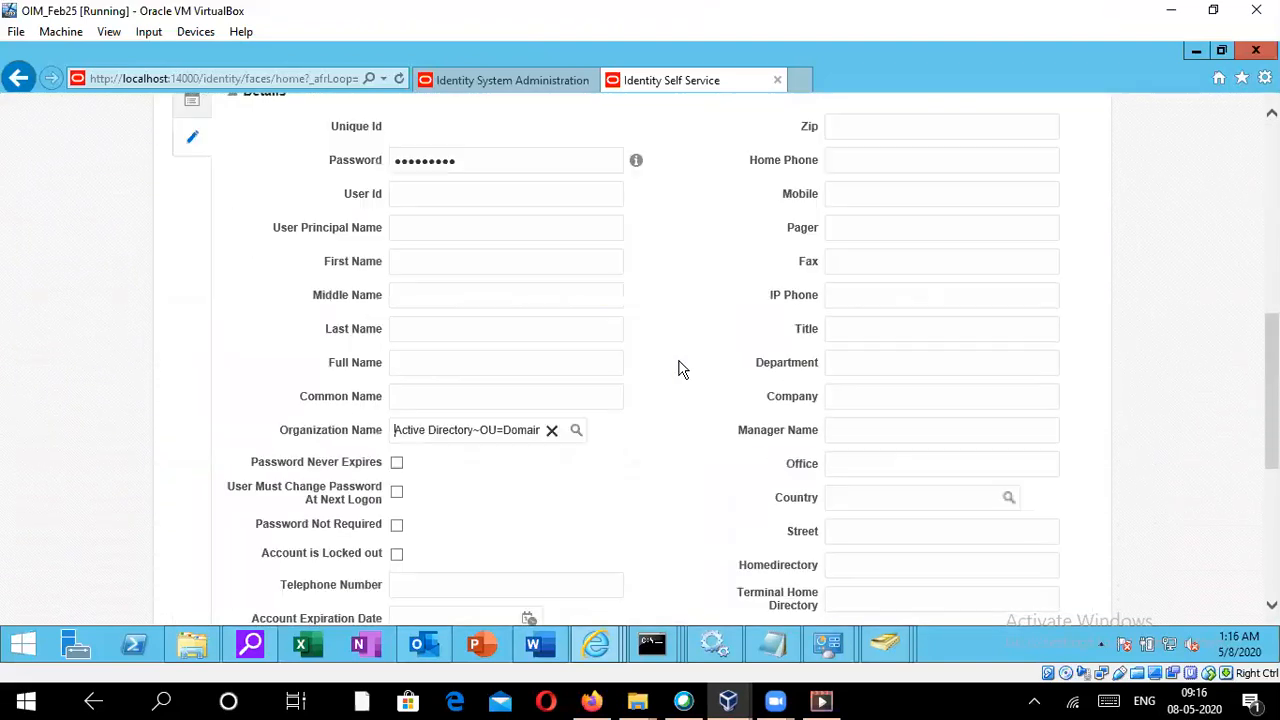
scroll(536, 356, "up", 1)
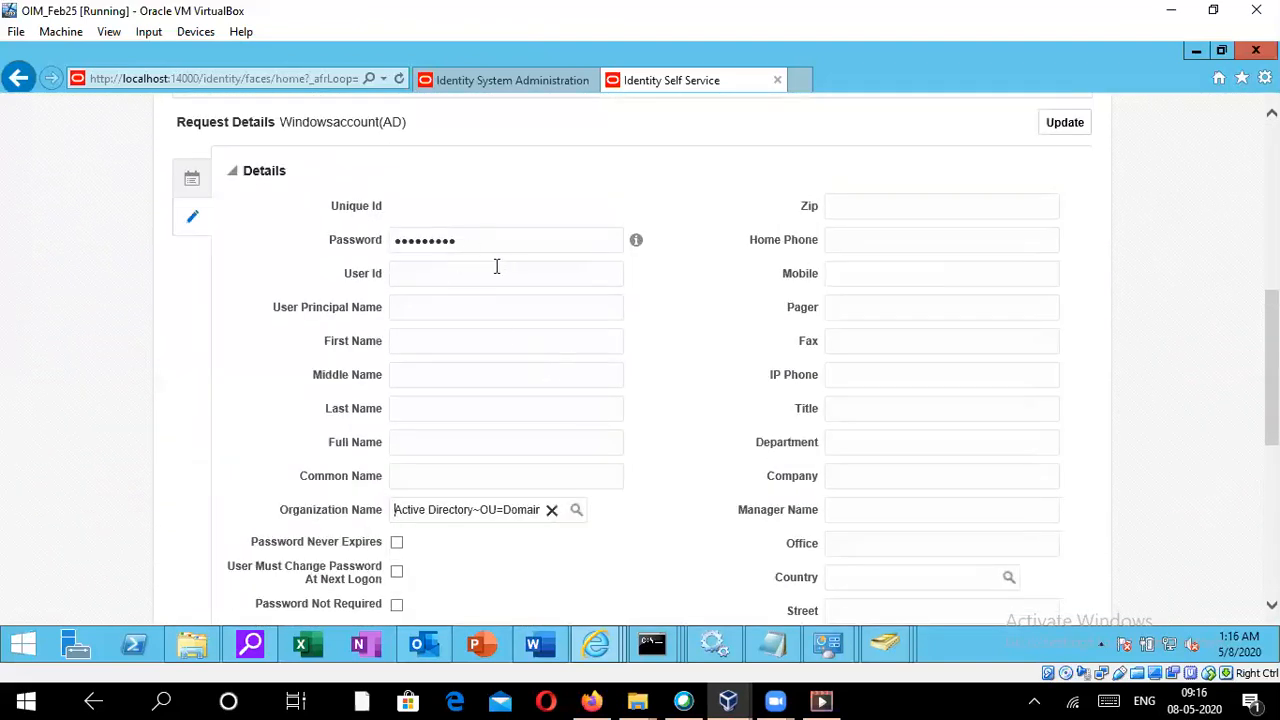
scroll(646, 320, "up", 3)
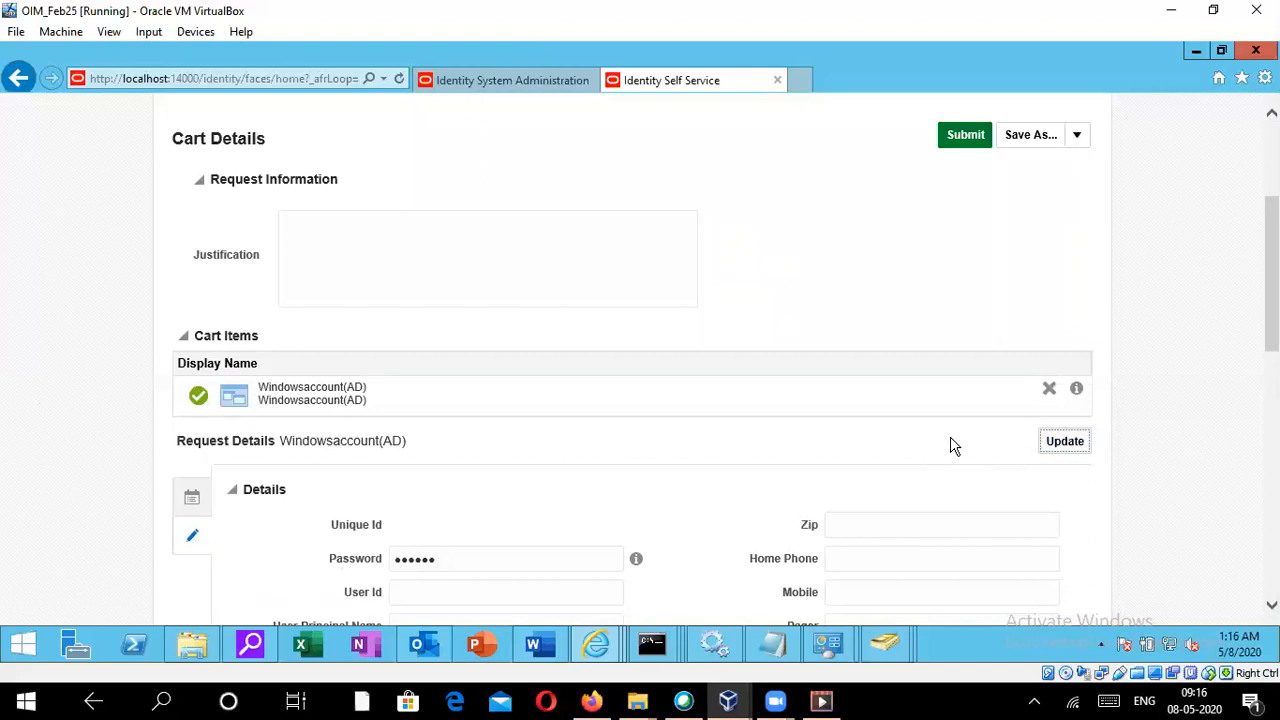
scroll(952, 447, "up", 3)
left_click(963, 376)
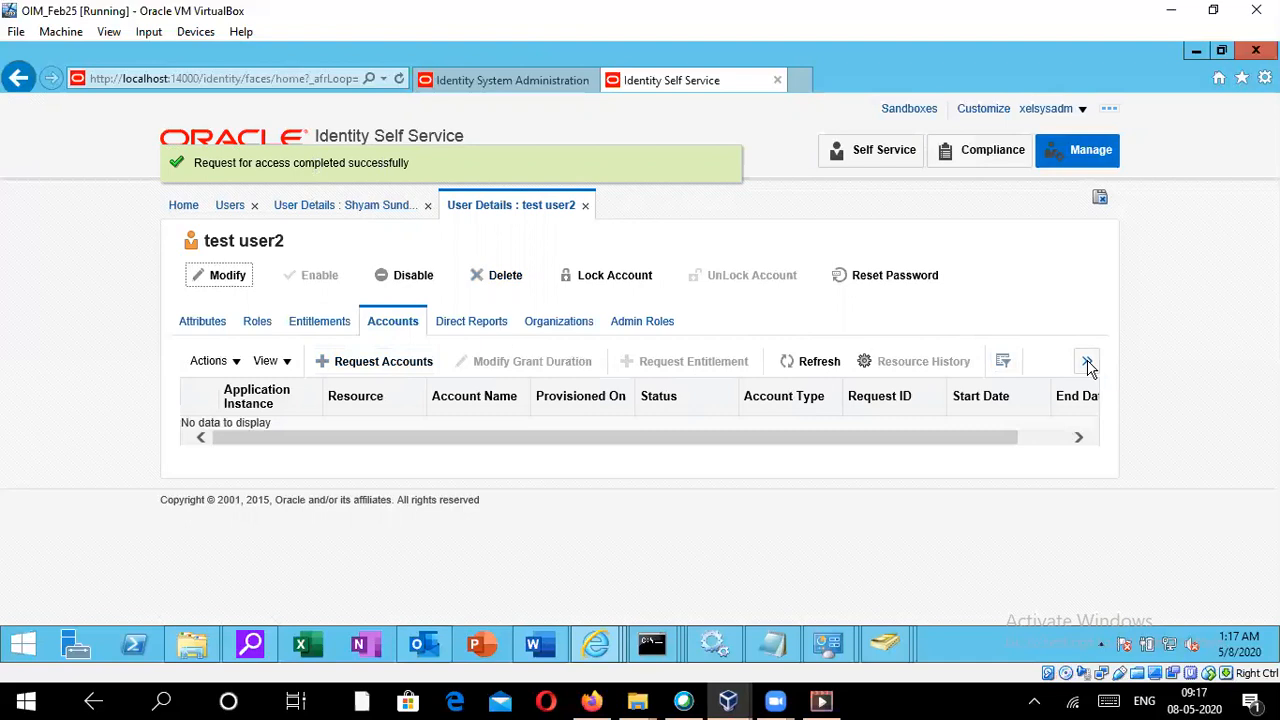
- Refresh the user's accounts and select the Windowsaccount(AD) account to view its details
left_click(820, 361)
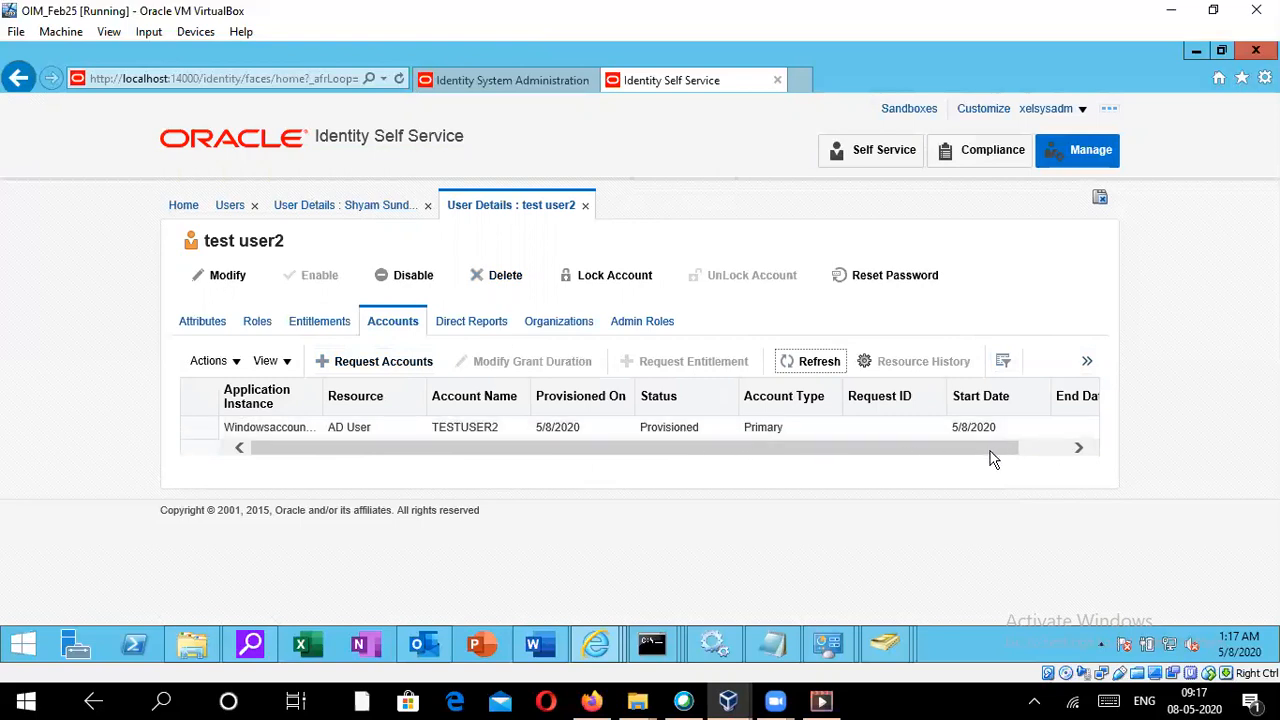
left_click_drag(991, 457, 887, 462)
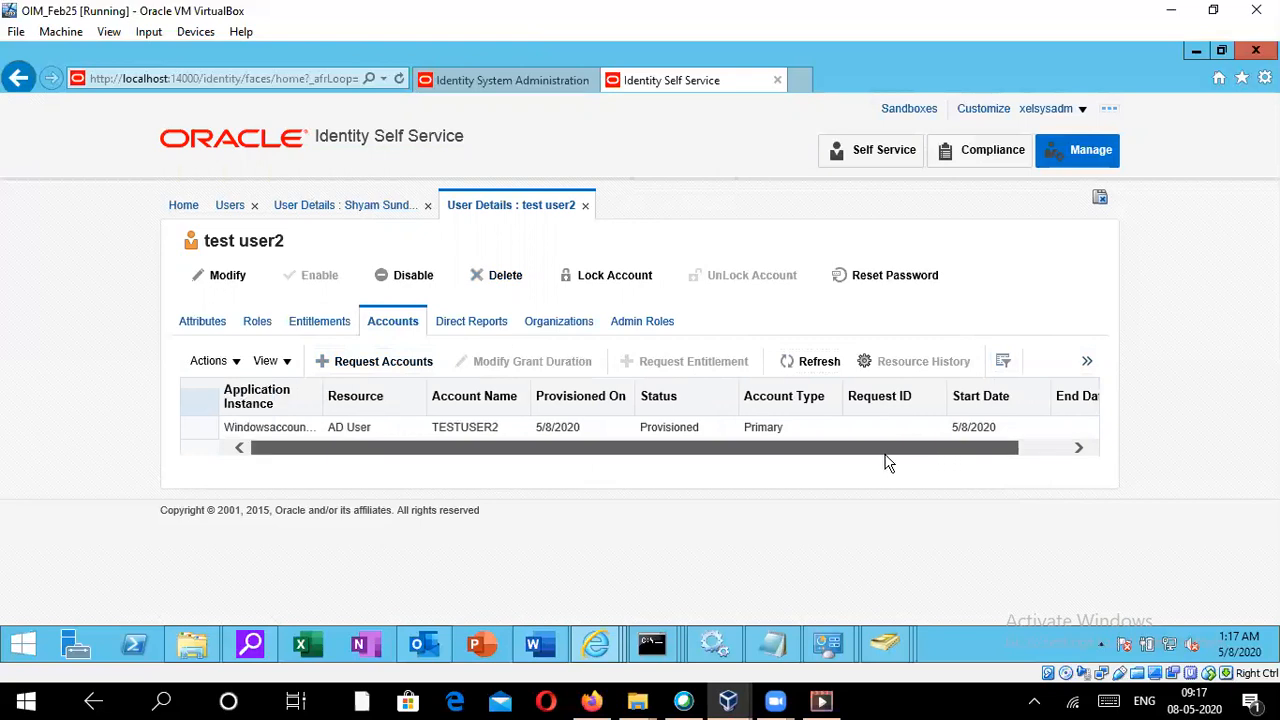
left_click(205, 428)
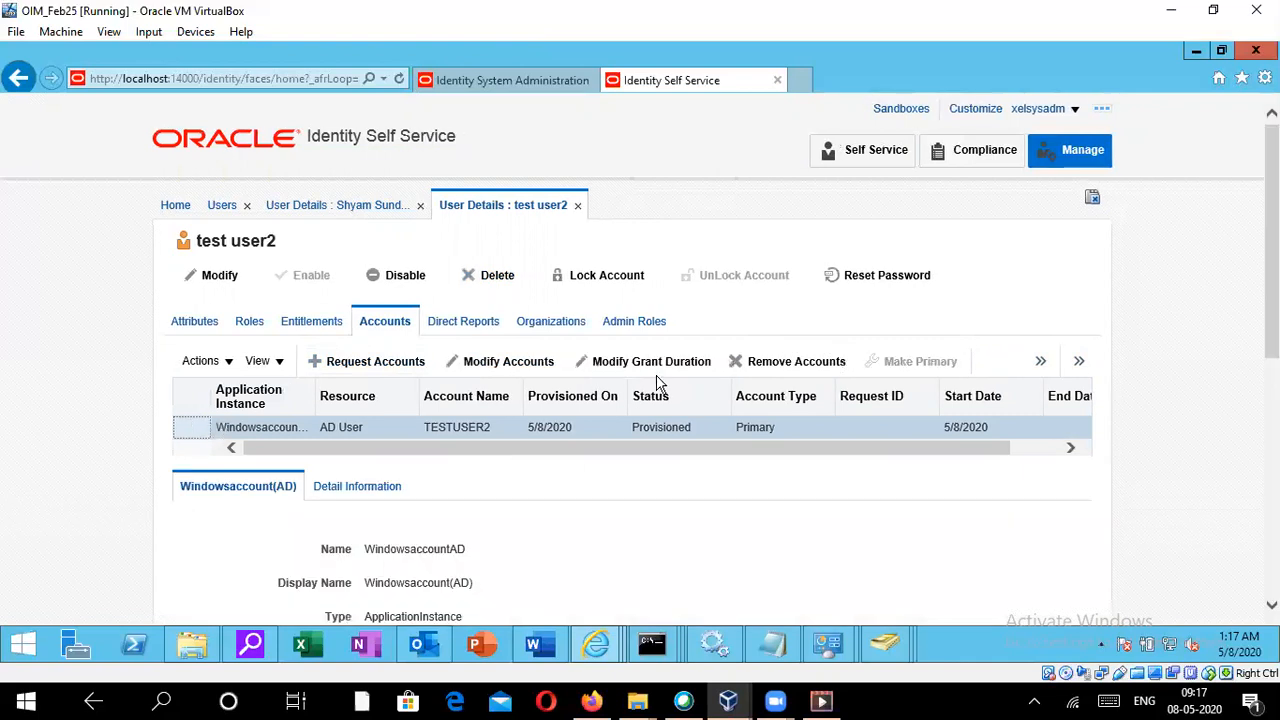
- Open the Windowsaccount(AD) account's resource history to review its provisioning tasks, then close it
left_click(1040, 361)
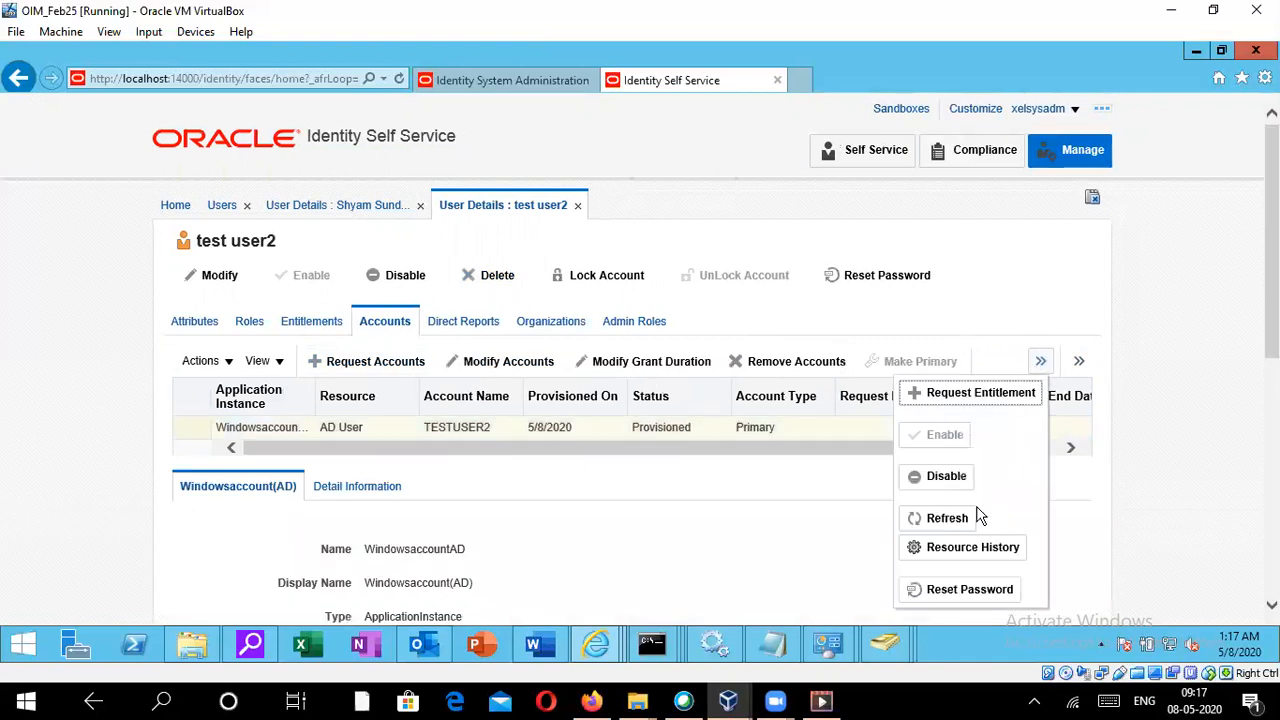
left_click(958, 557)
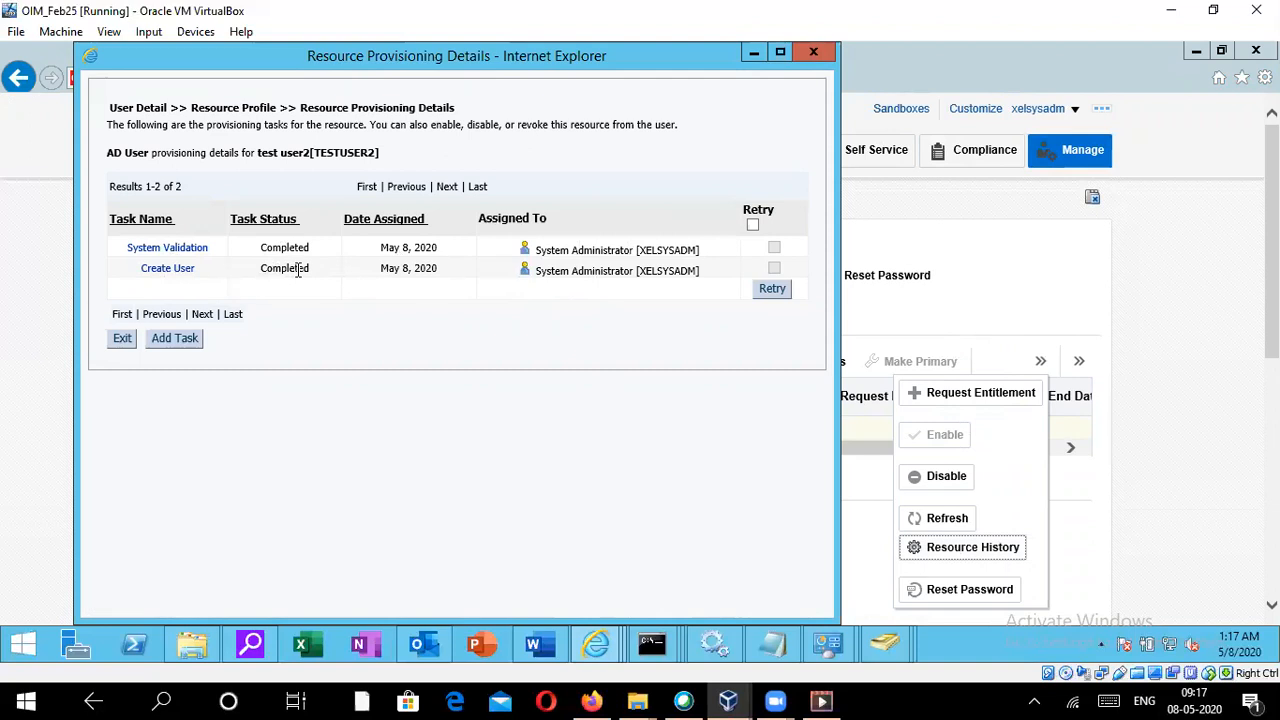
left_click(810, 52)
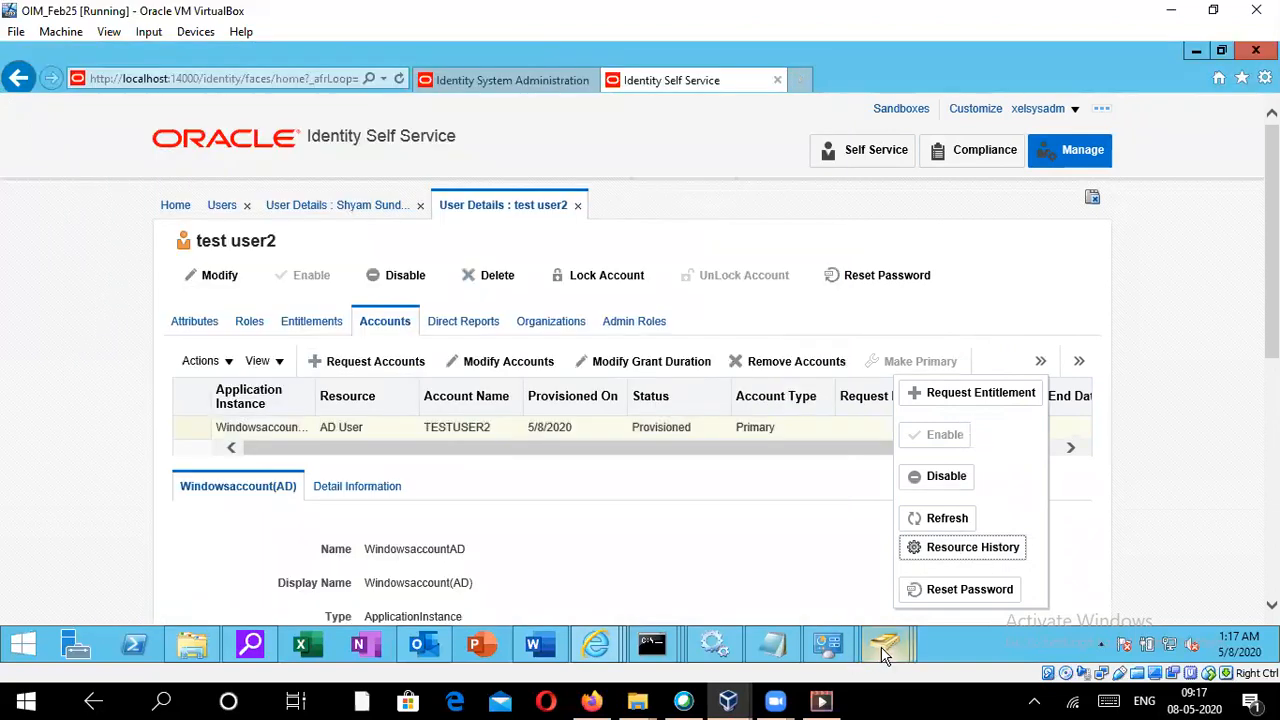
- Switch to Active Directory Users and Computers, rerun the search for testuser and inspect test user2's properties
mouse_move(882, 648)
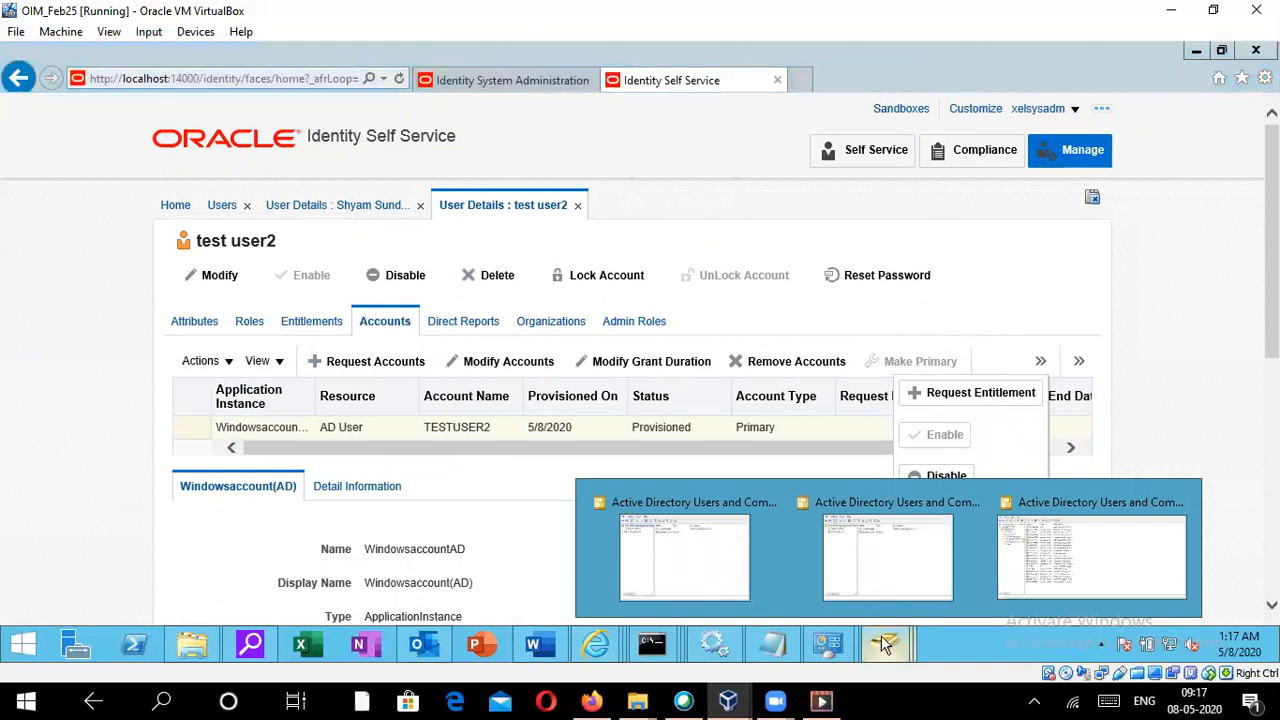
left_click(1015, 558)
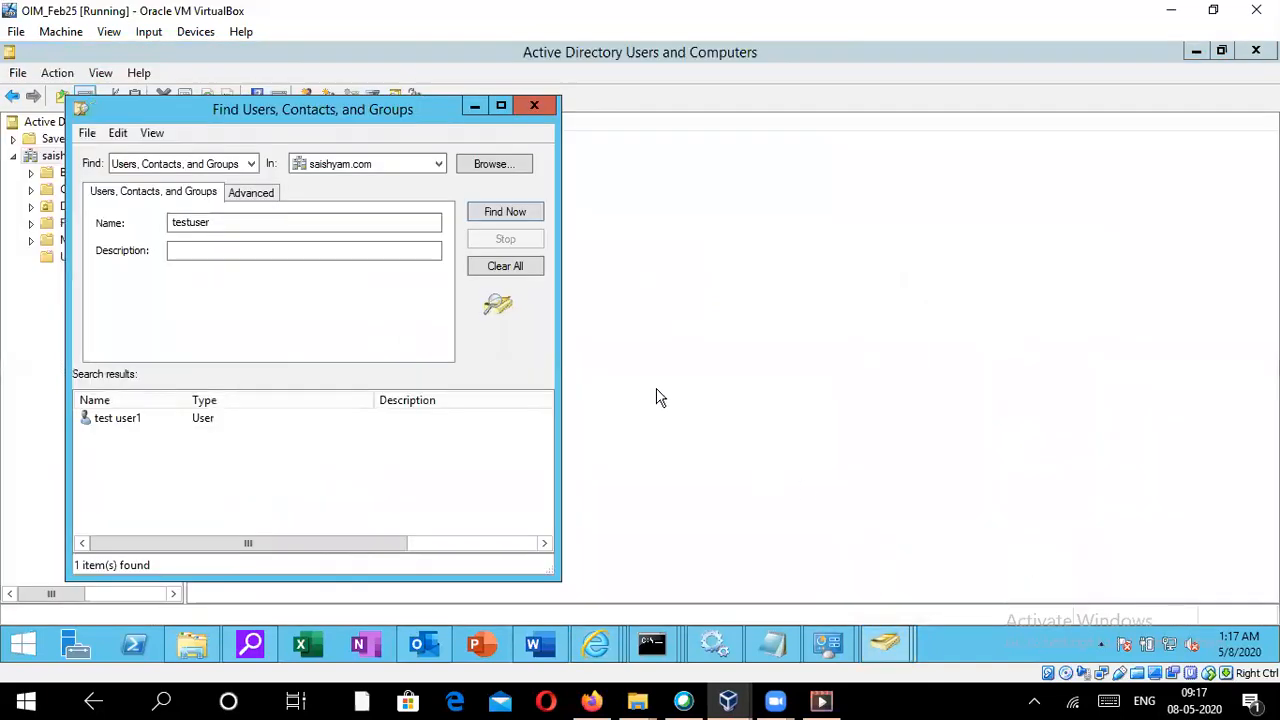
left_click(513, 215)
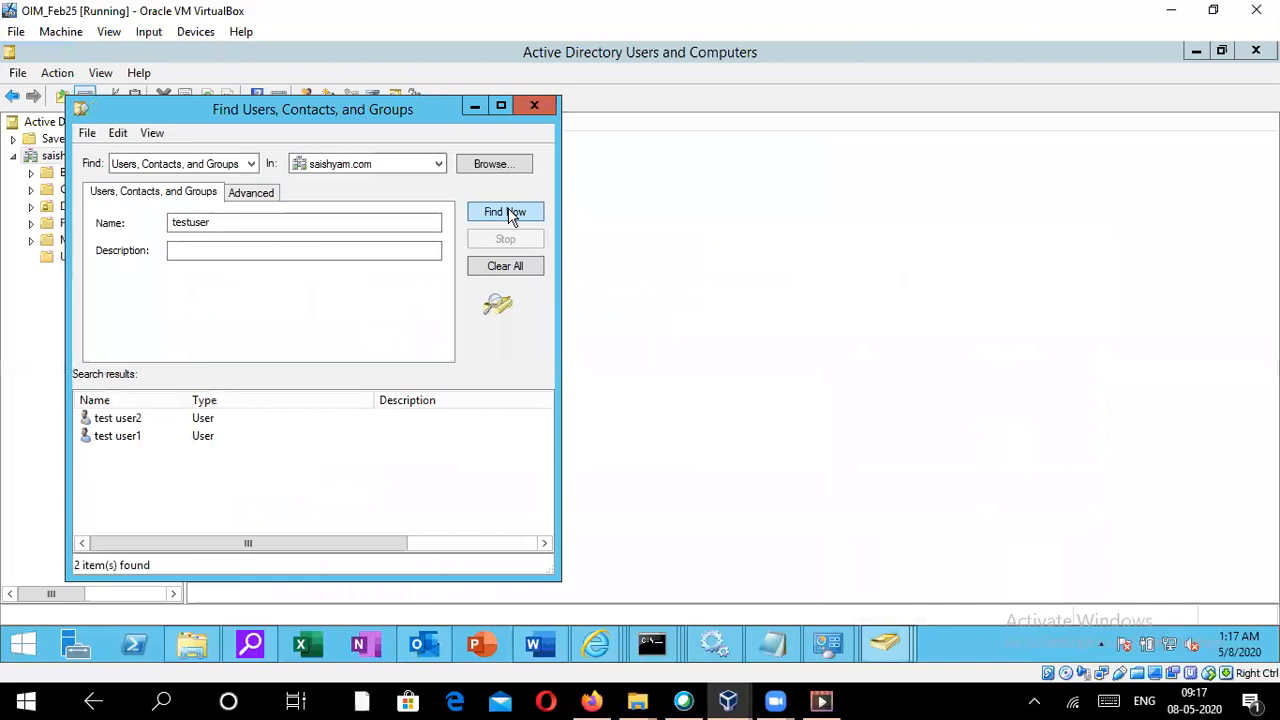
double_click(130, 420)
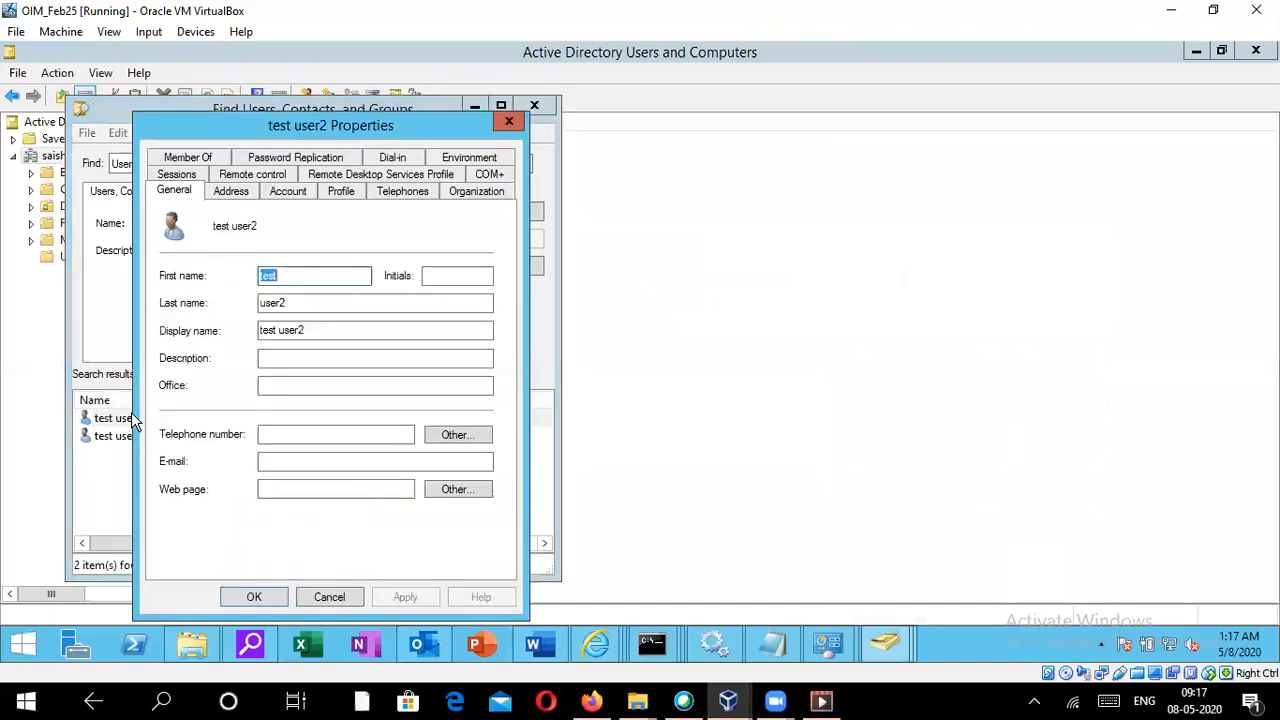
left_click(505, 122)
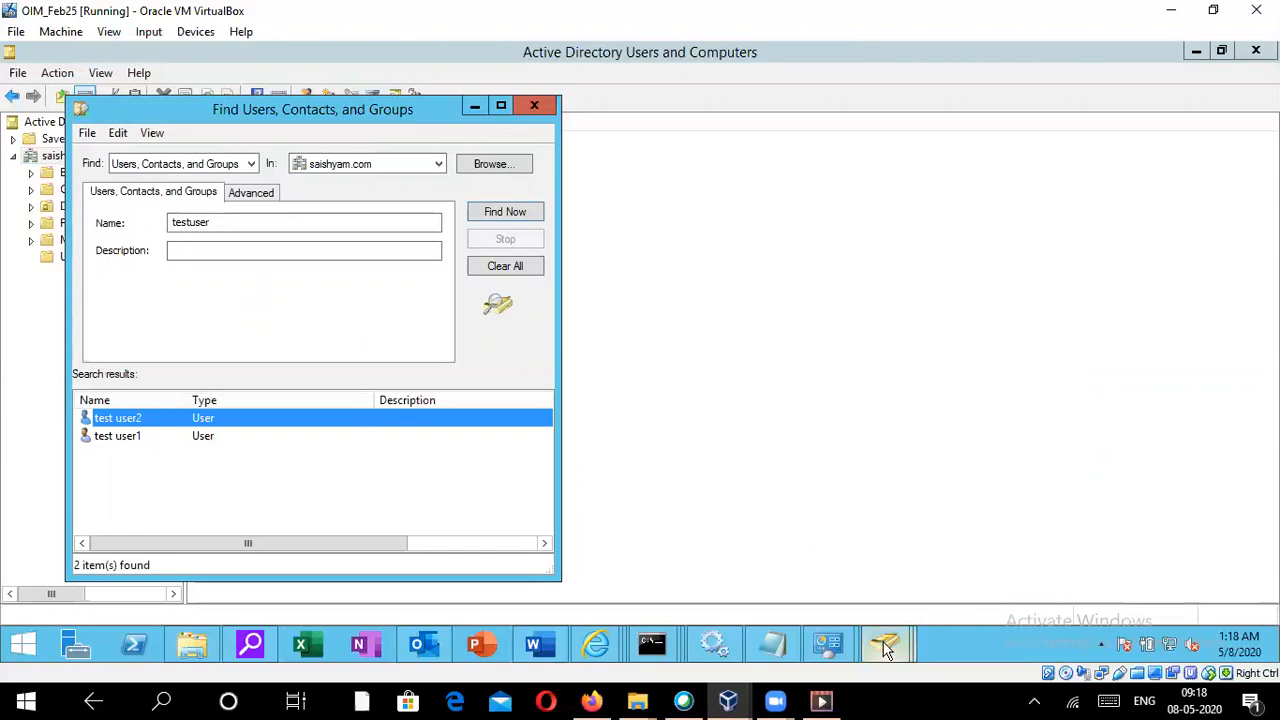
mouse_move(890, 648)
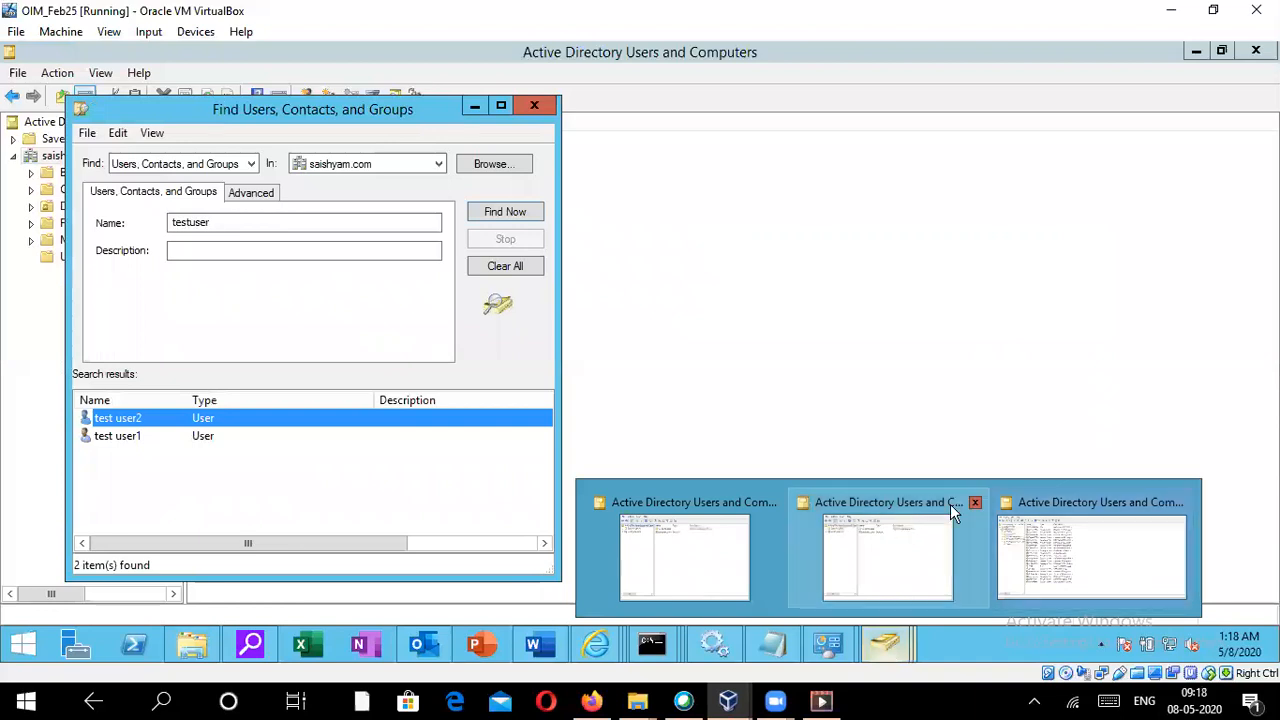